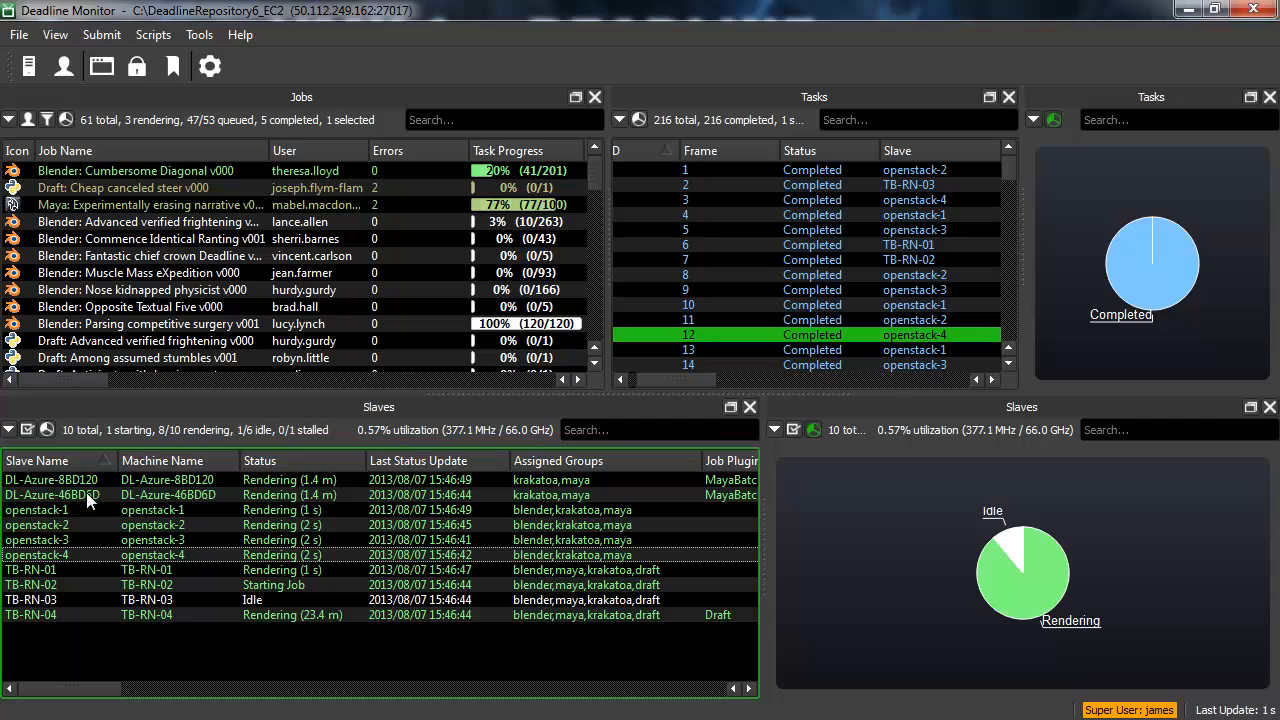
Select the DL-Azure-46BD6D slave and review the farm's groups and slave assignments in Manage Groups, leaving them unchanged
left_click(86, 495)
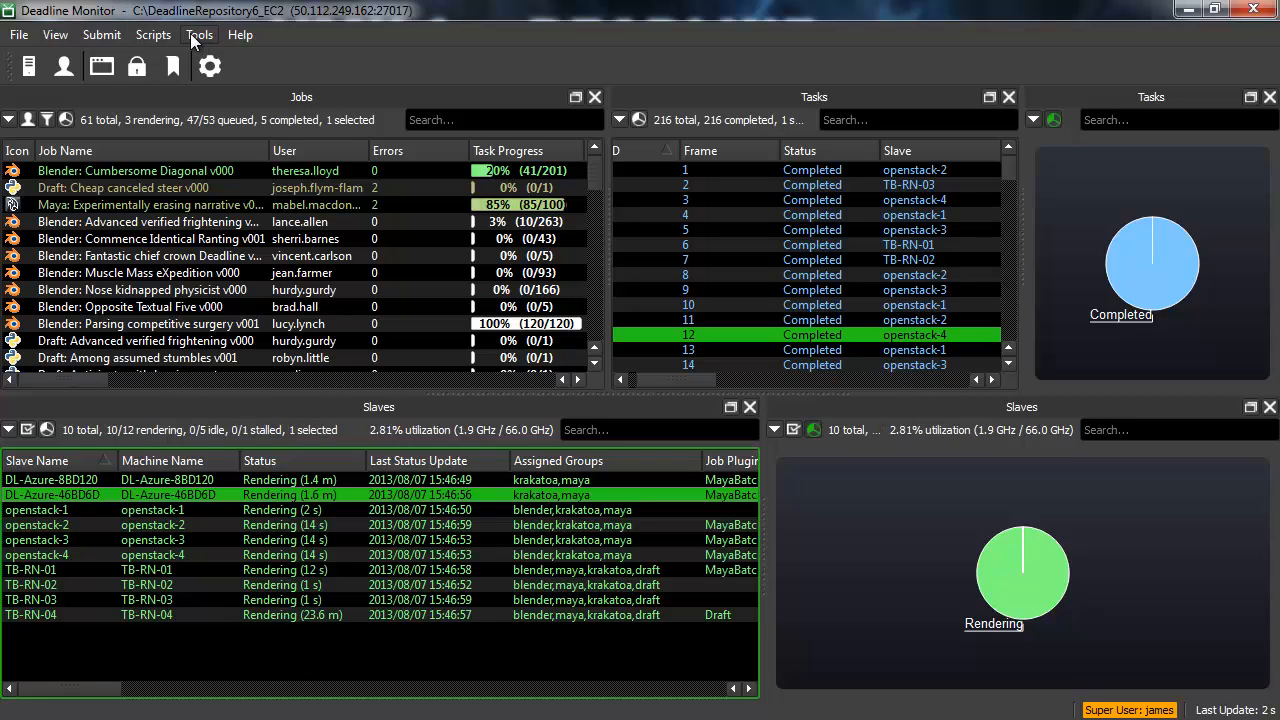
left_click(197, 36)
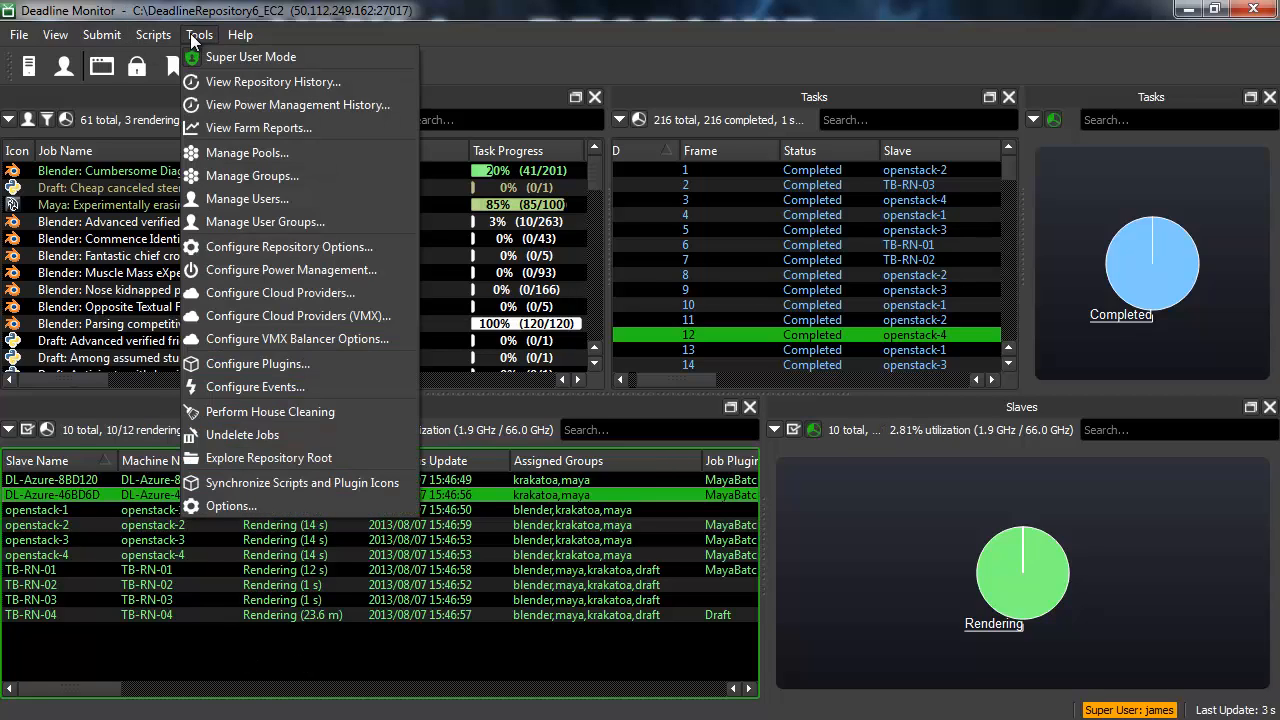
left_click(235, 175)
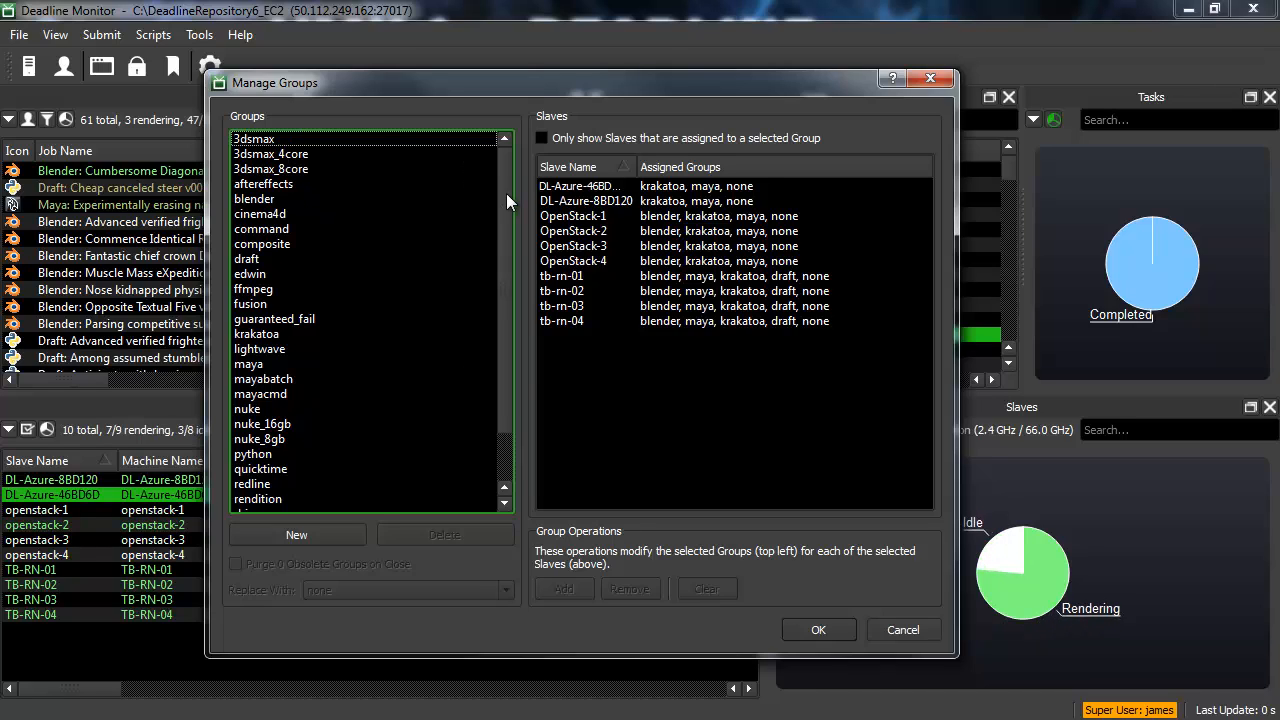
left_click_drag(506, 193, 487, 175)
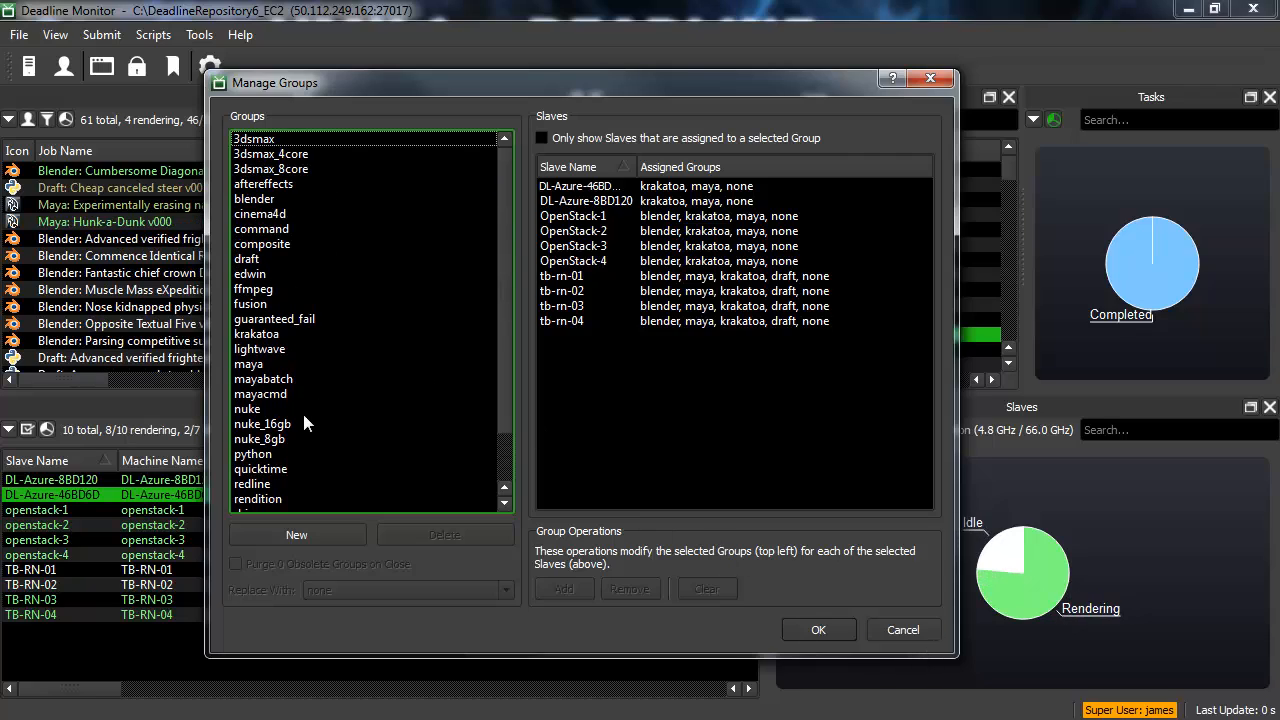
left_click(918, 628)
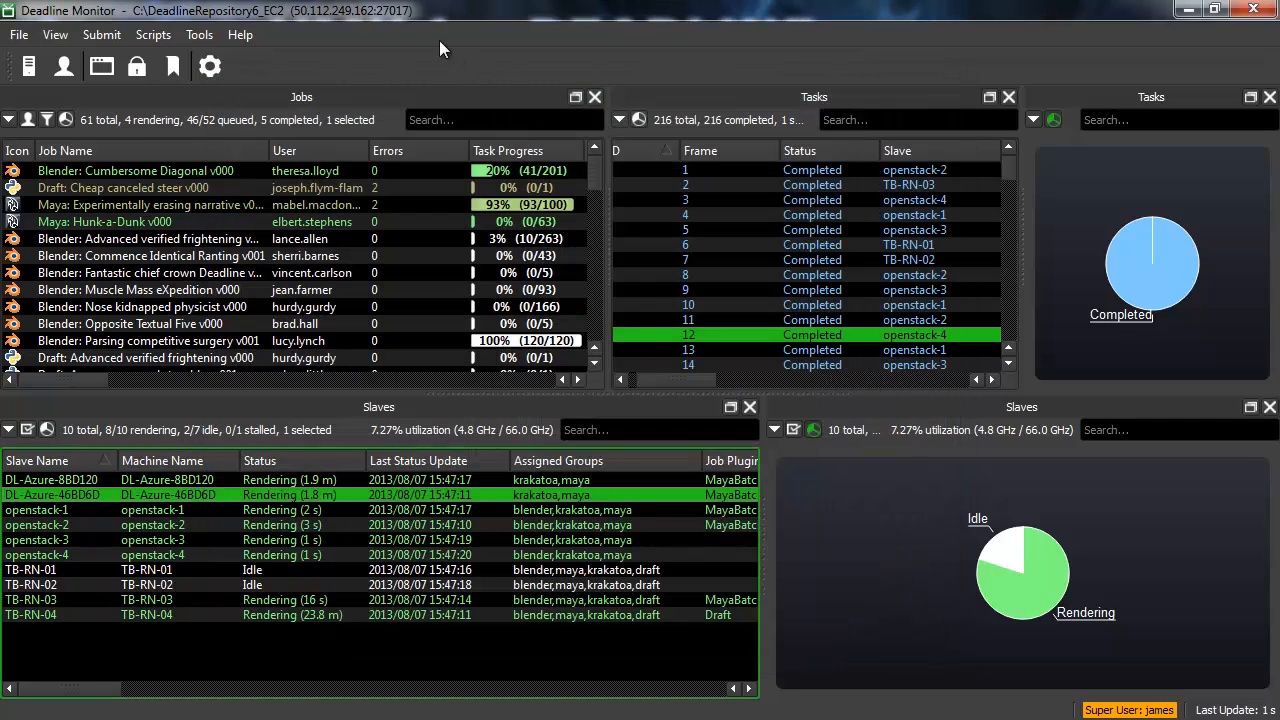
Review the OpenStack_Private group mappings in the VMX cloud provider options, including the blender mapping's hardware, OS image and cost
left_click(199, 36)
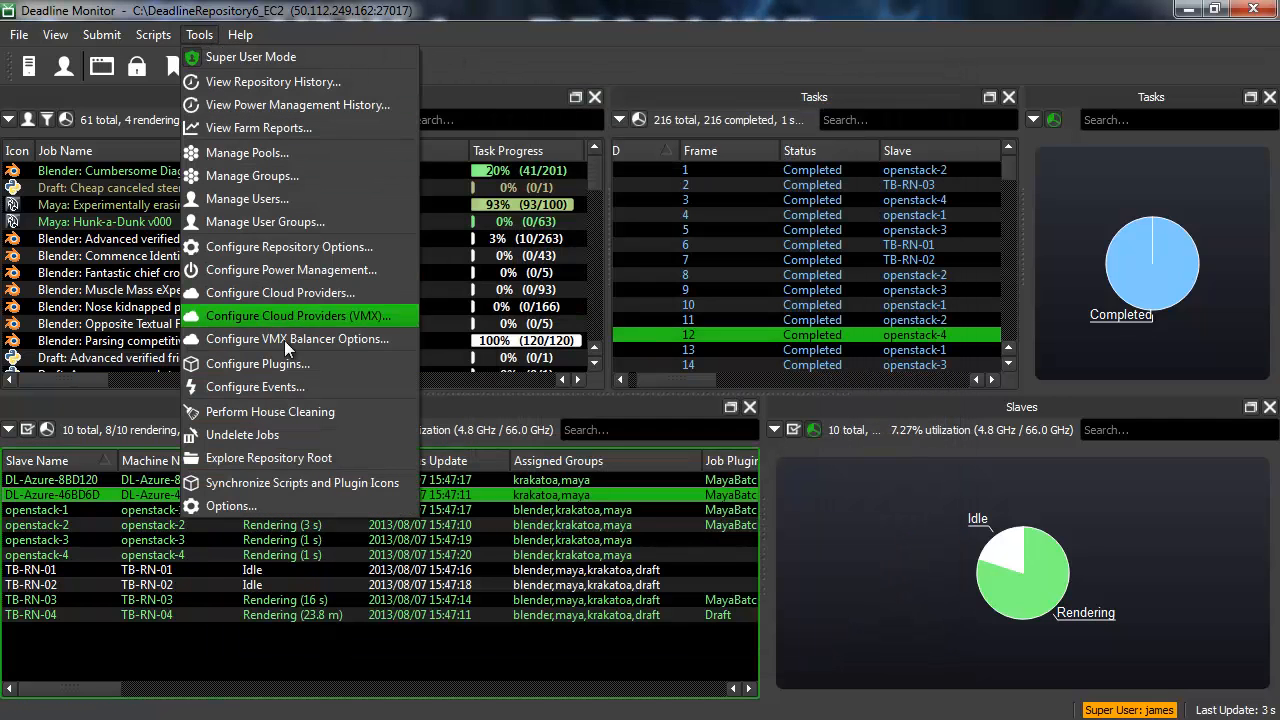
left_click(274, 316)
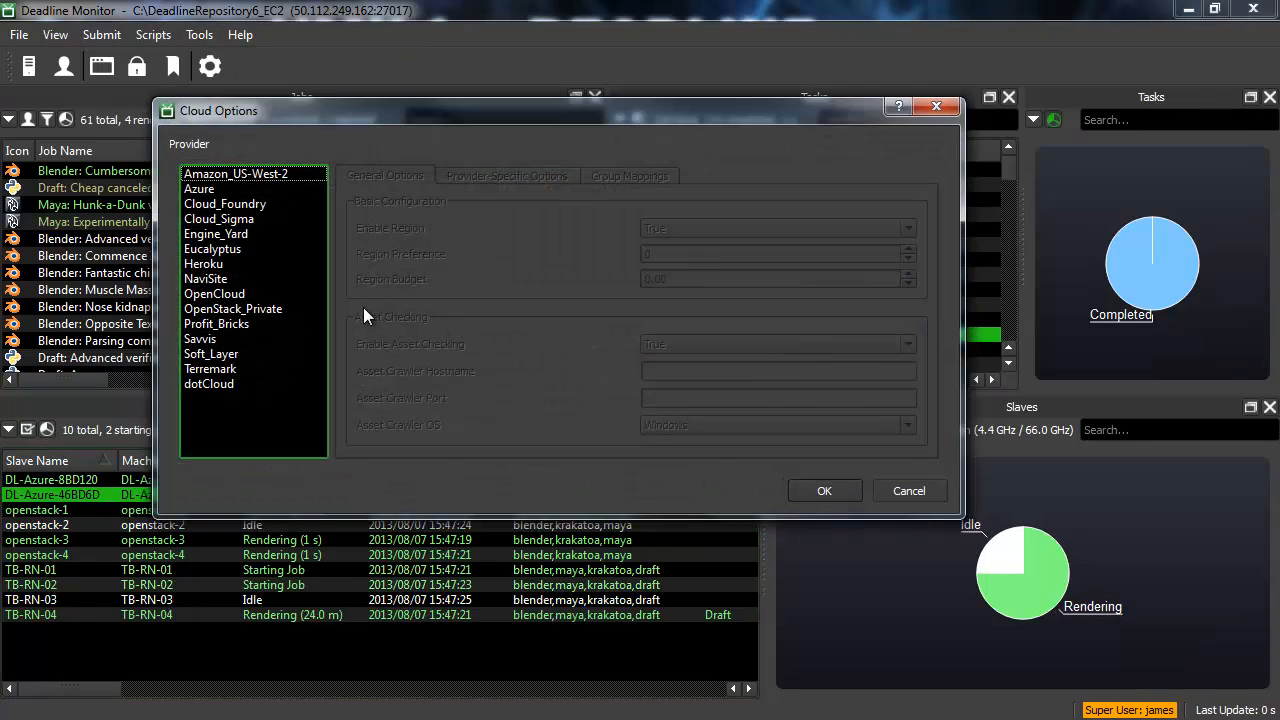
left_click(230, 310)
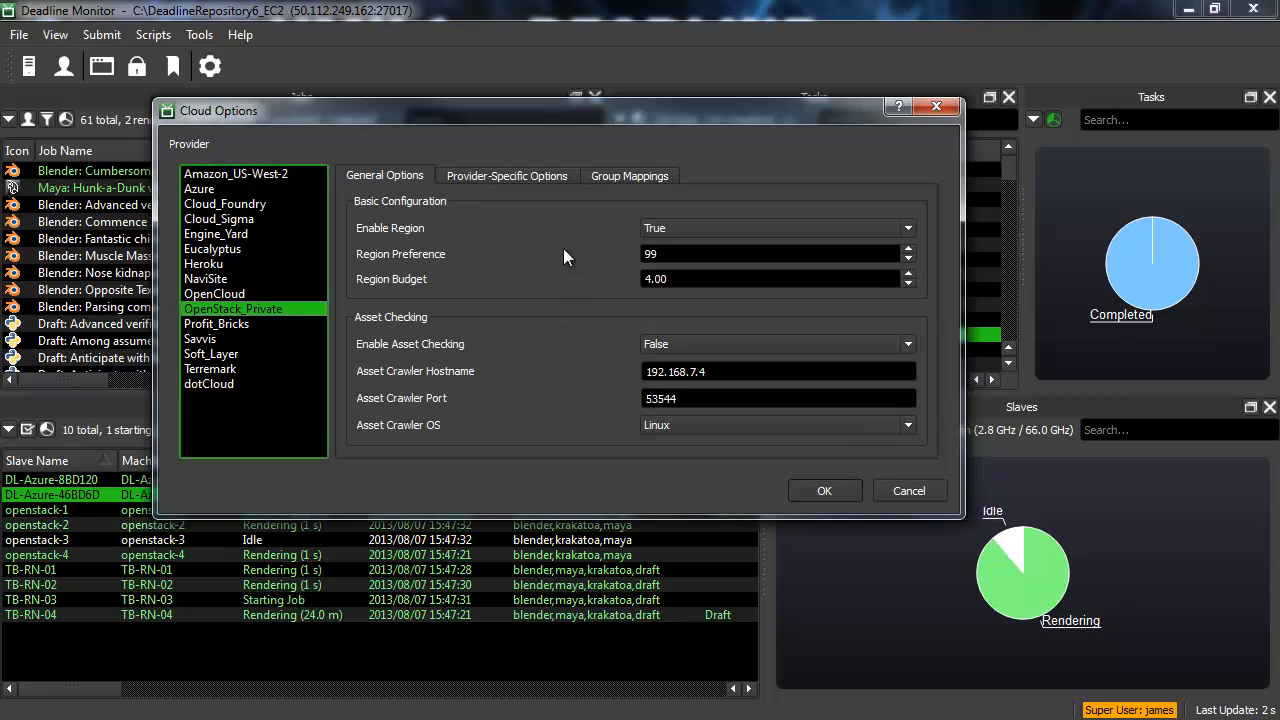
left_click(618, 176)
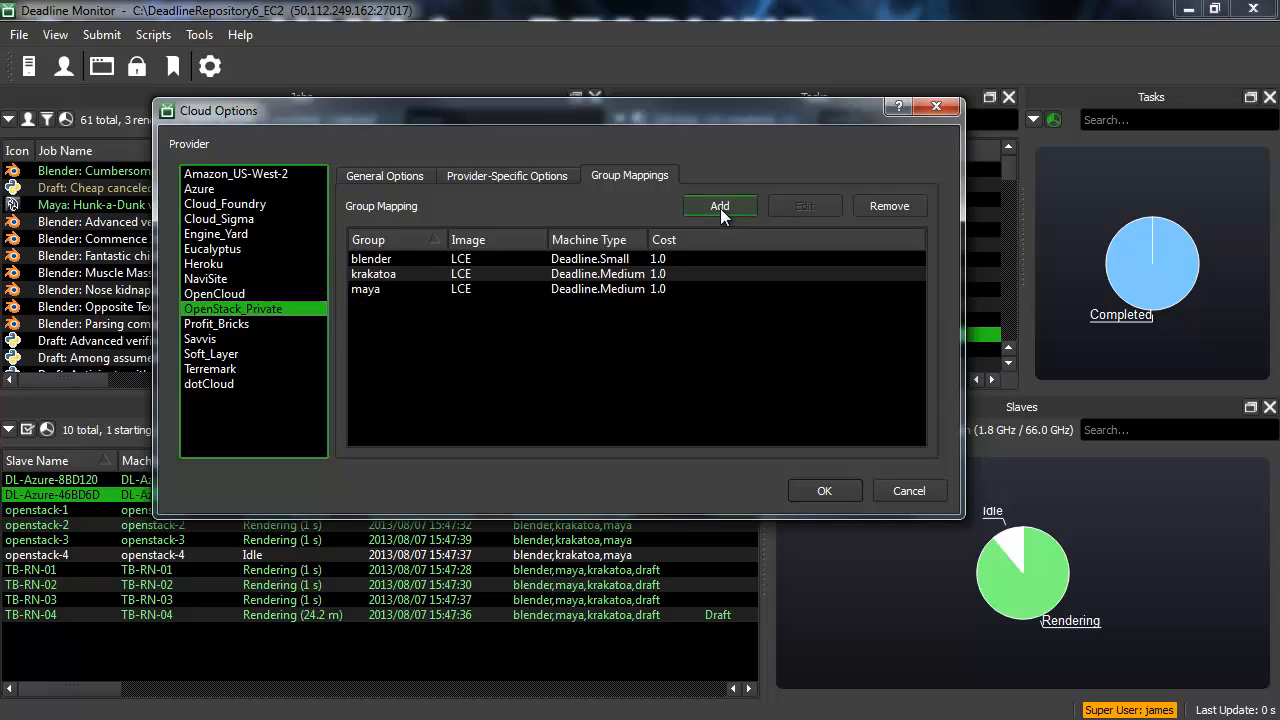
left_click_drag(648, 239, 702, 239)
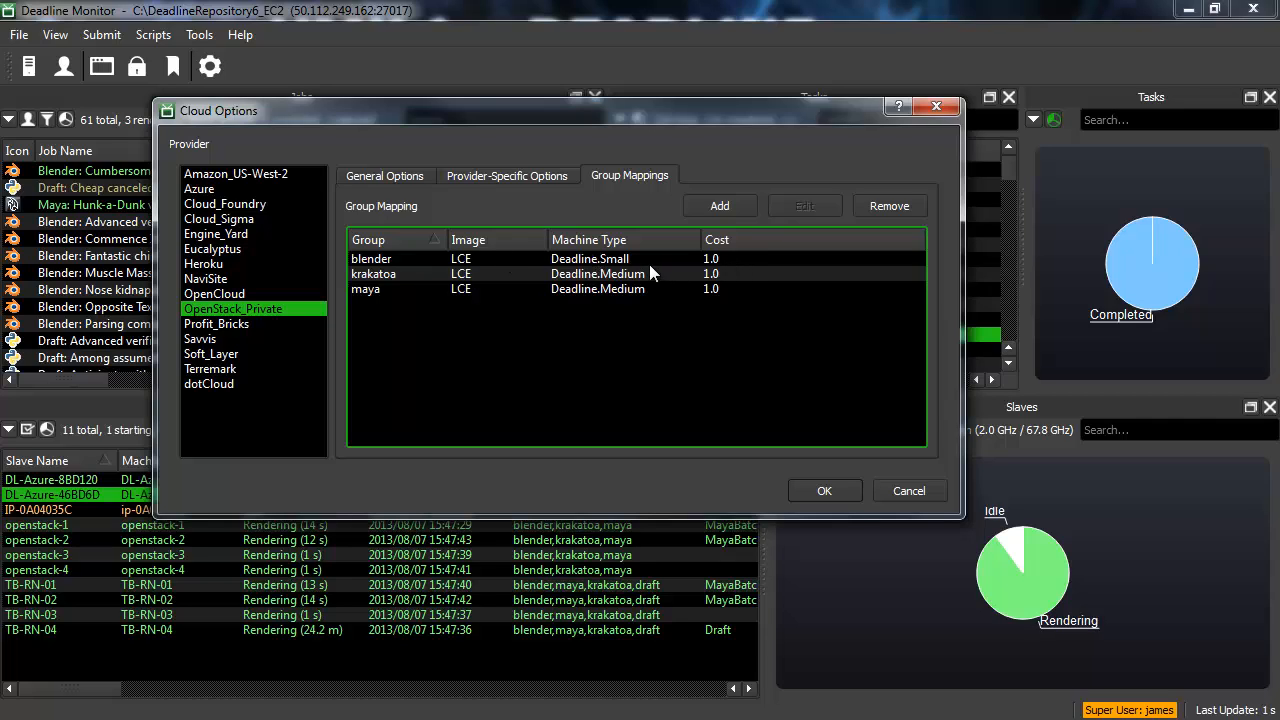
left_click(622, 259)
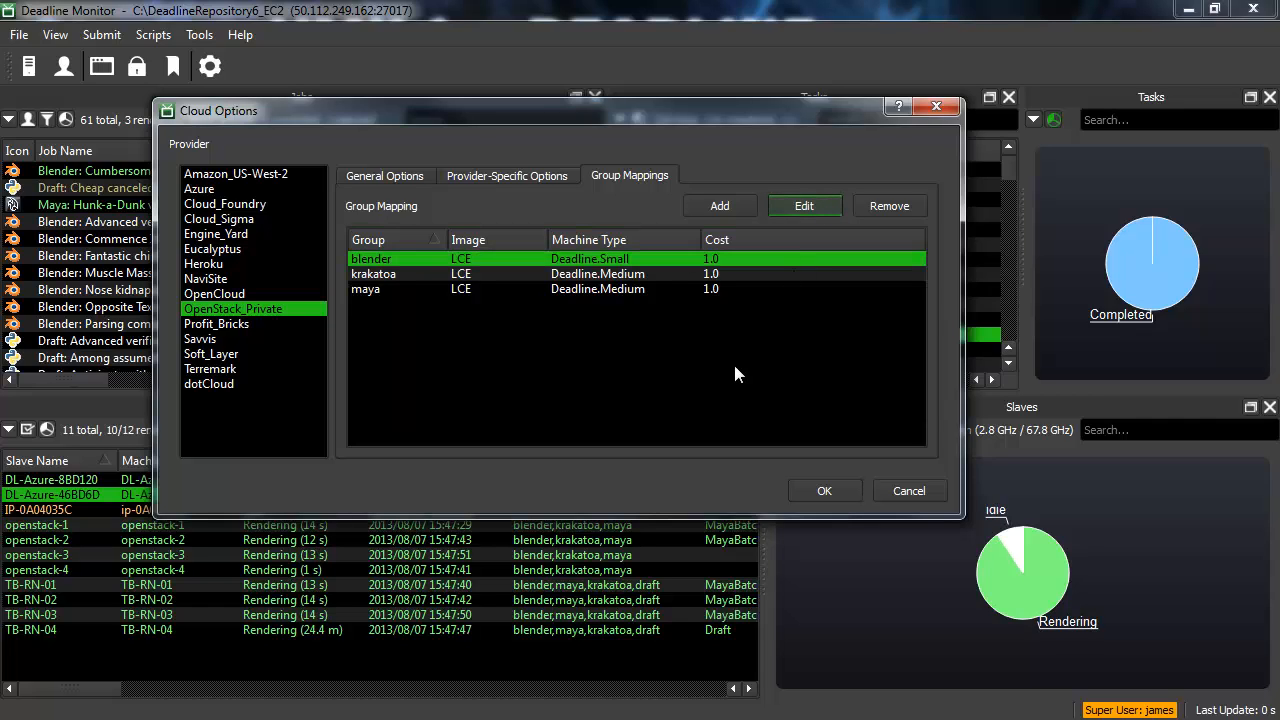
key("Return")
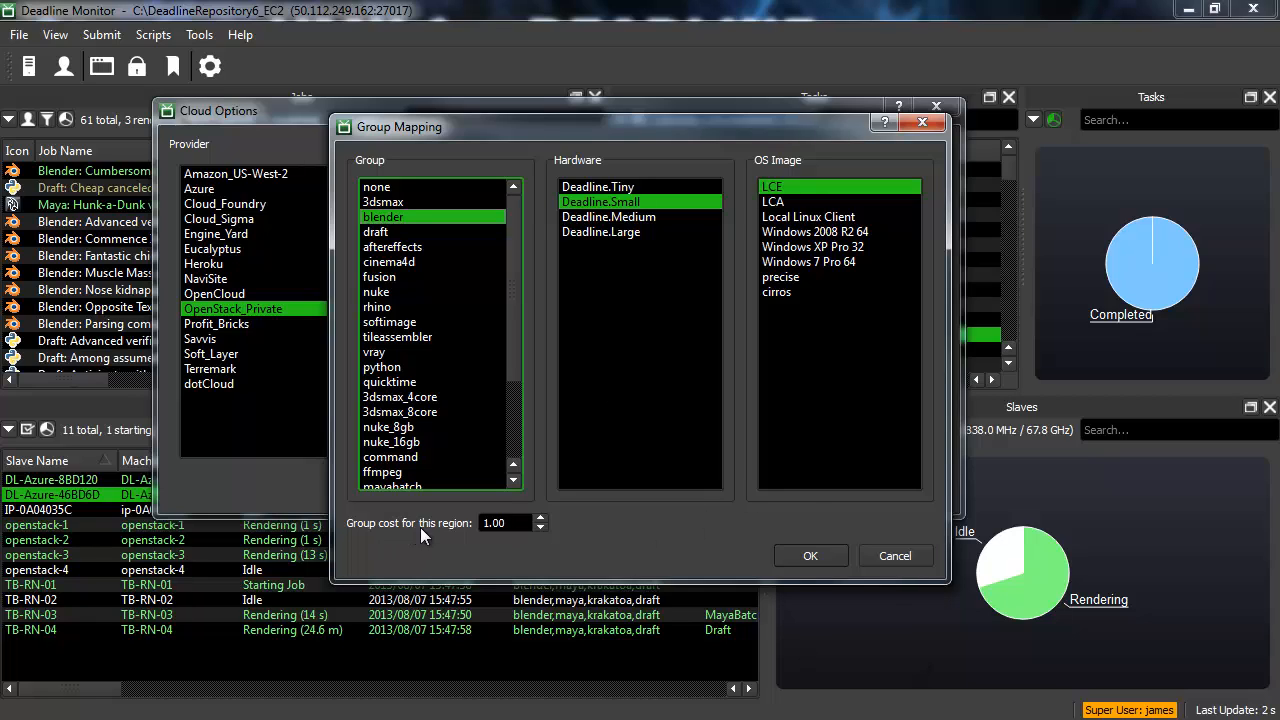
left_click(893, 556)
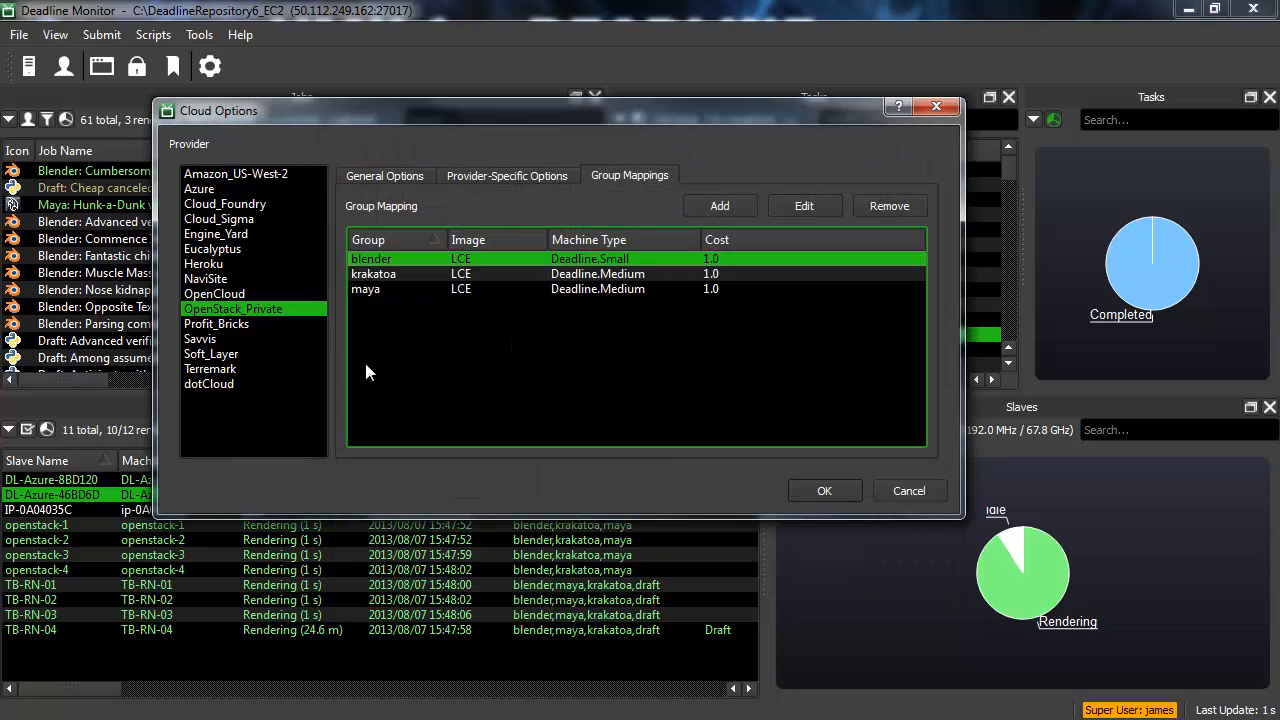
Review the group mappings of the Amazon_US-West-2 and Azure providers, and close the cloud options
left_click(237, 176)
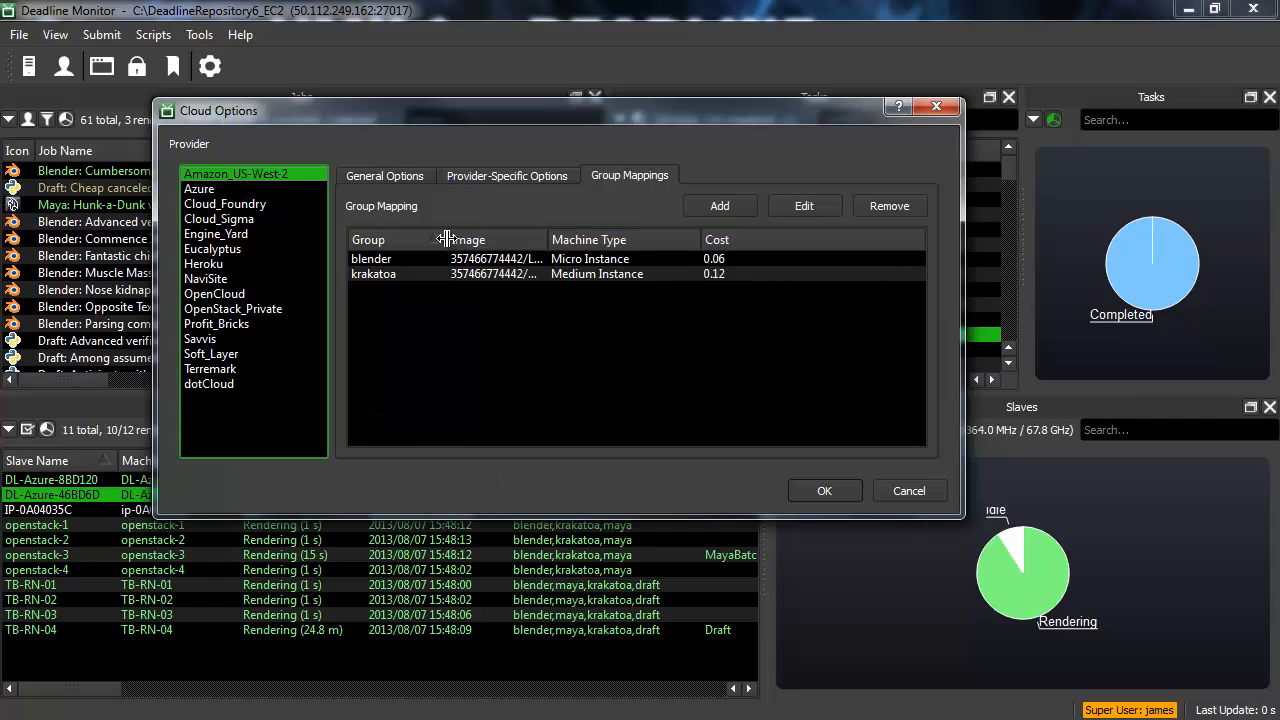
left_click_drag(447, 240, 487, 245)
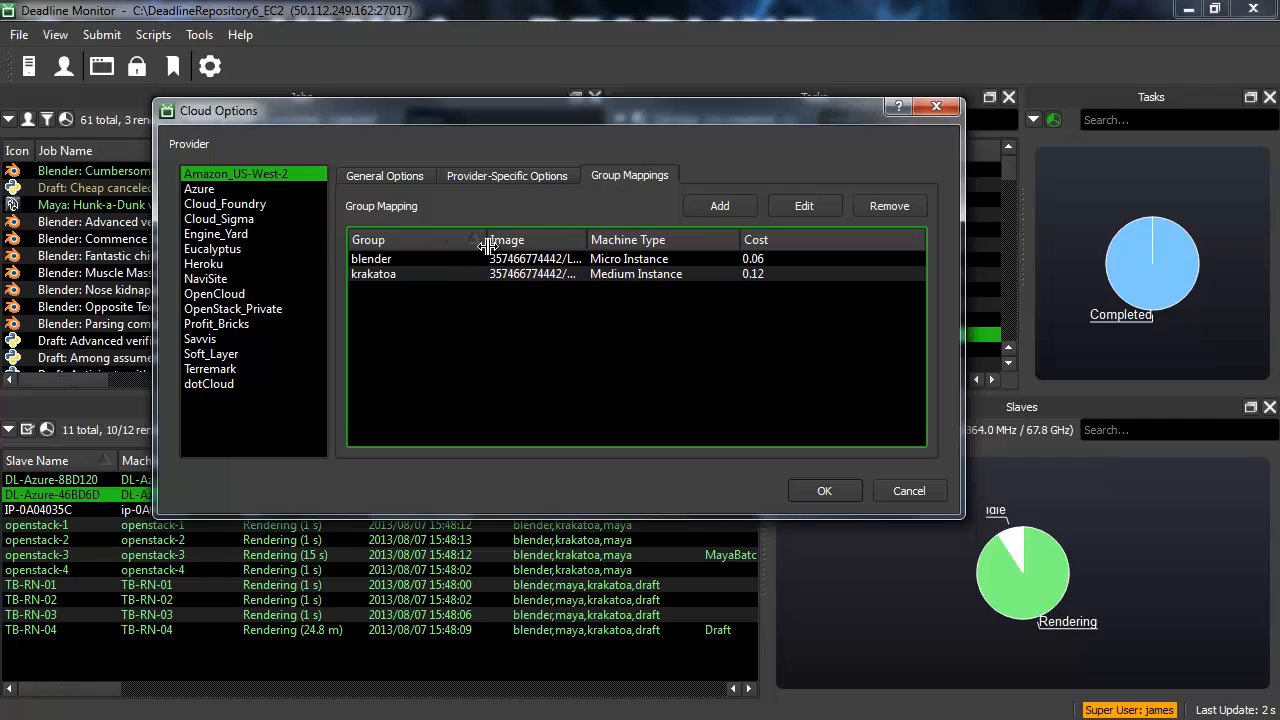
left_click(199, 190)
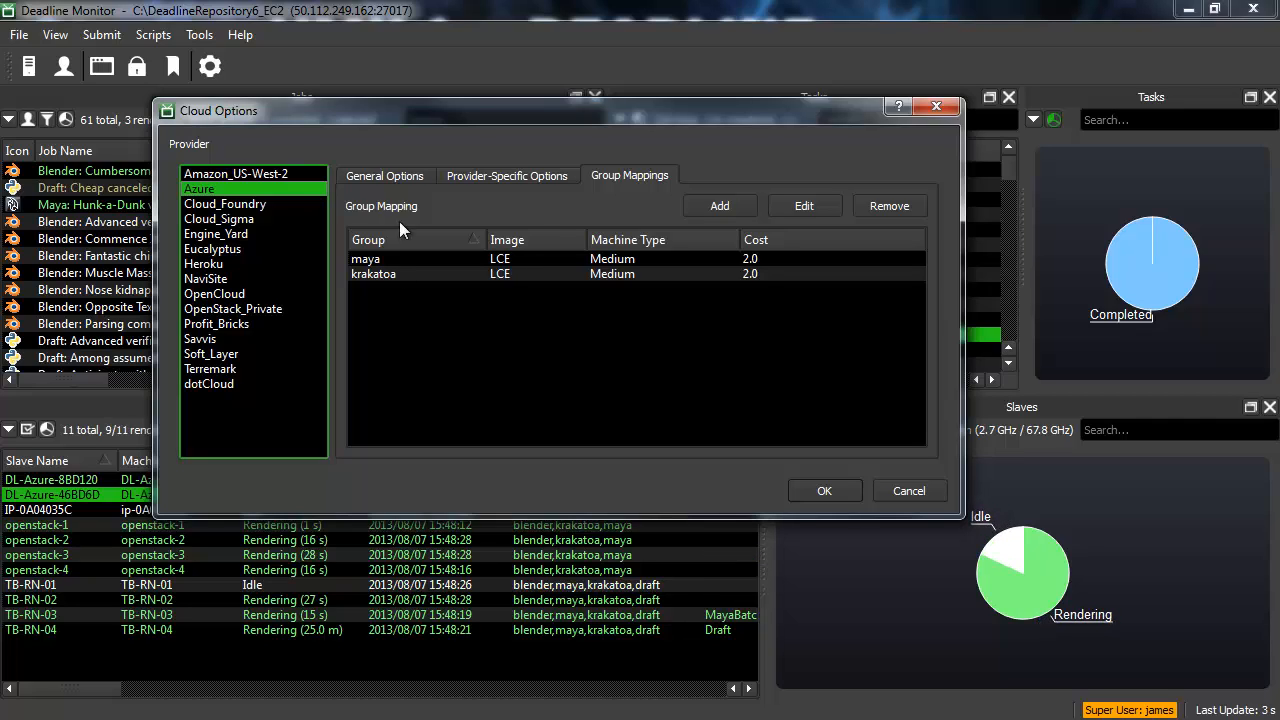
left_click(849, 489)
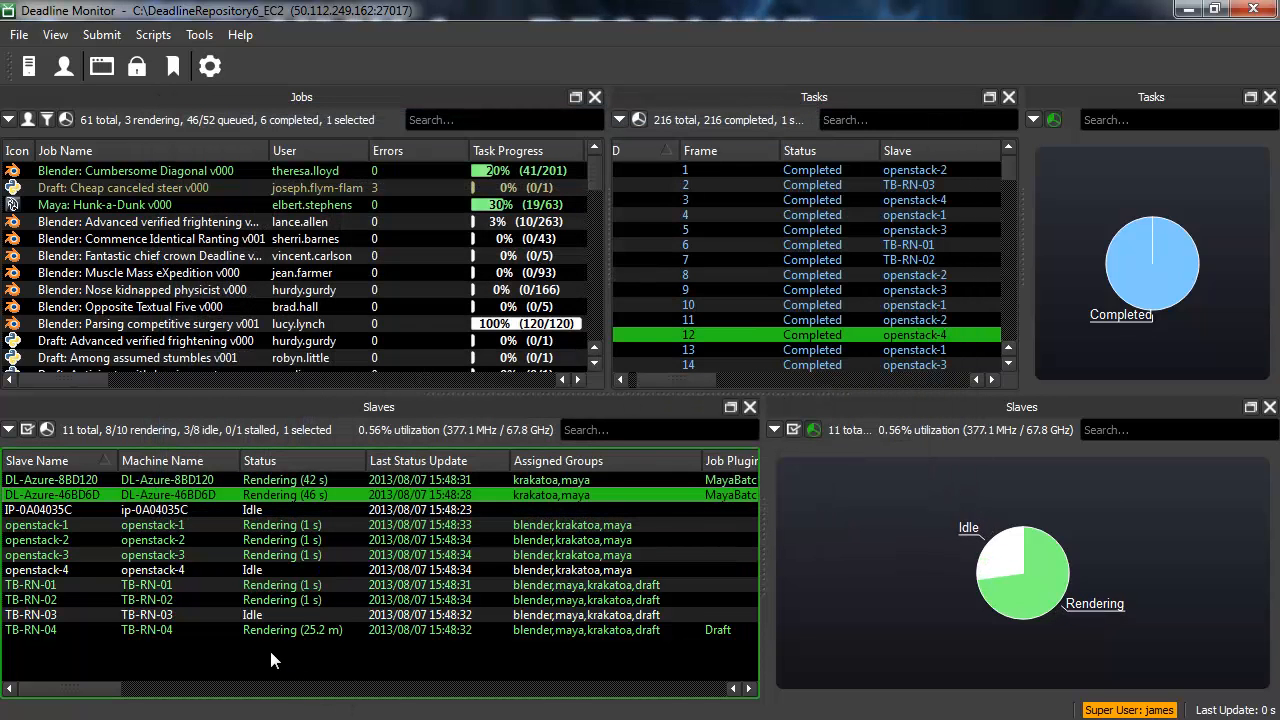
left_click(69, 510)
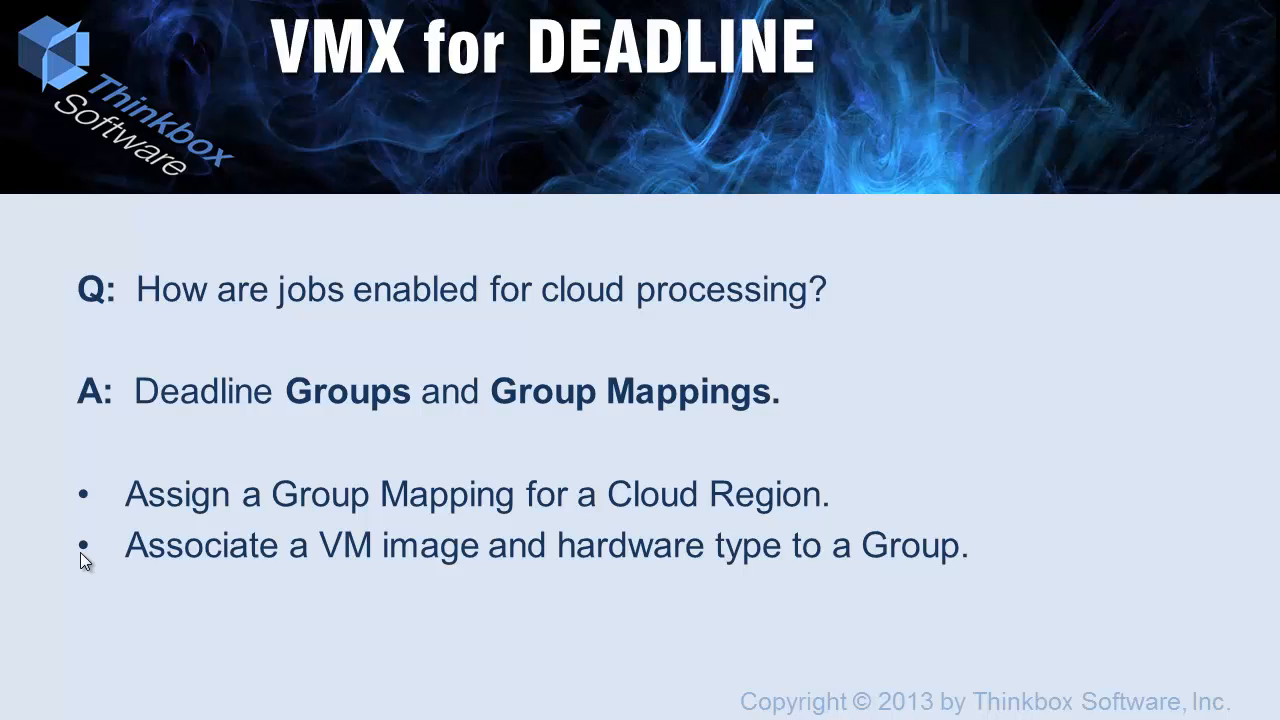
key("Right")
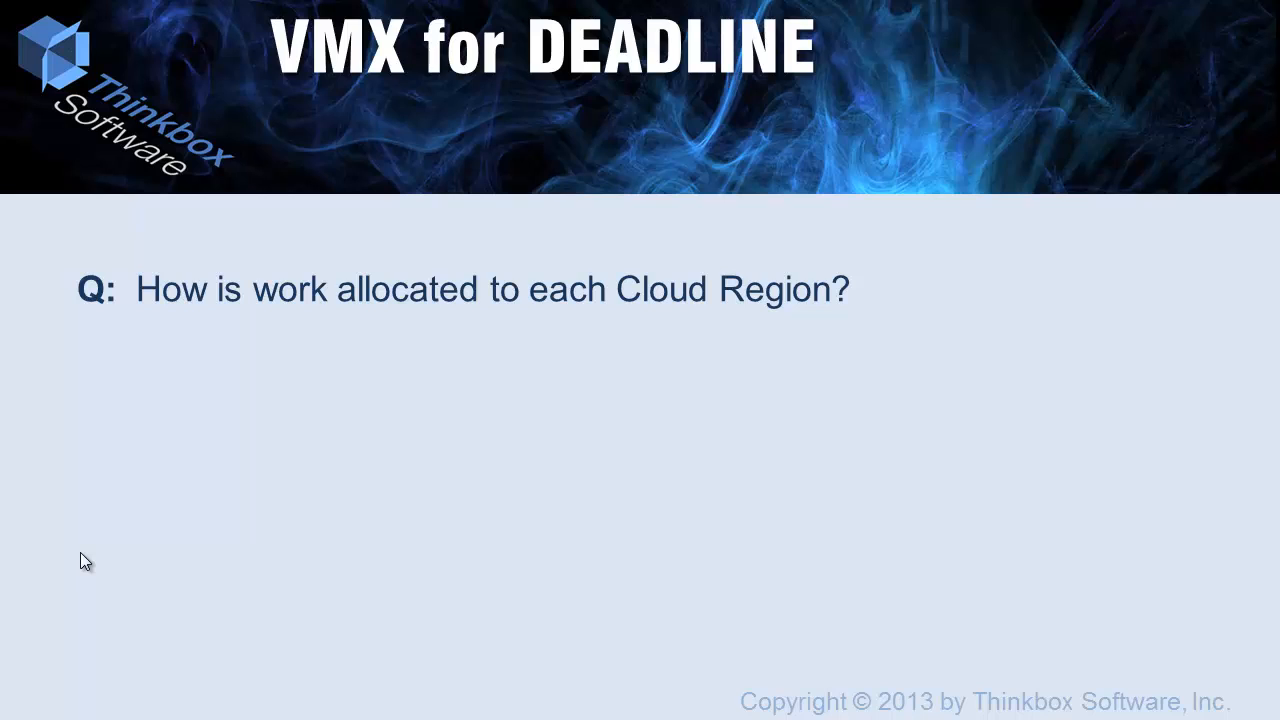
key("Right")
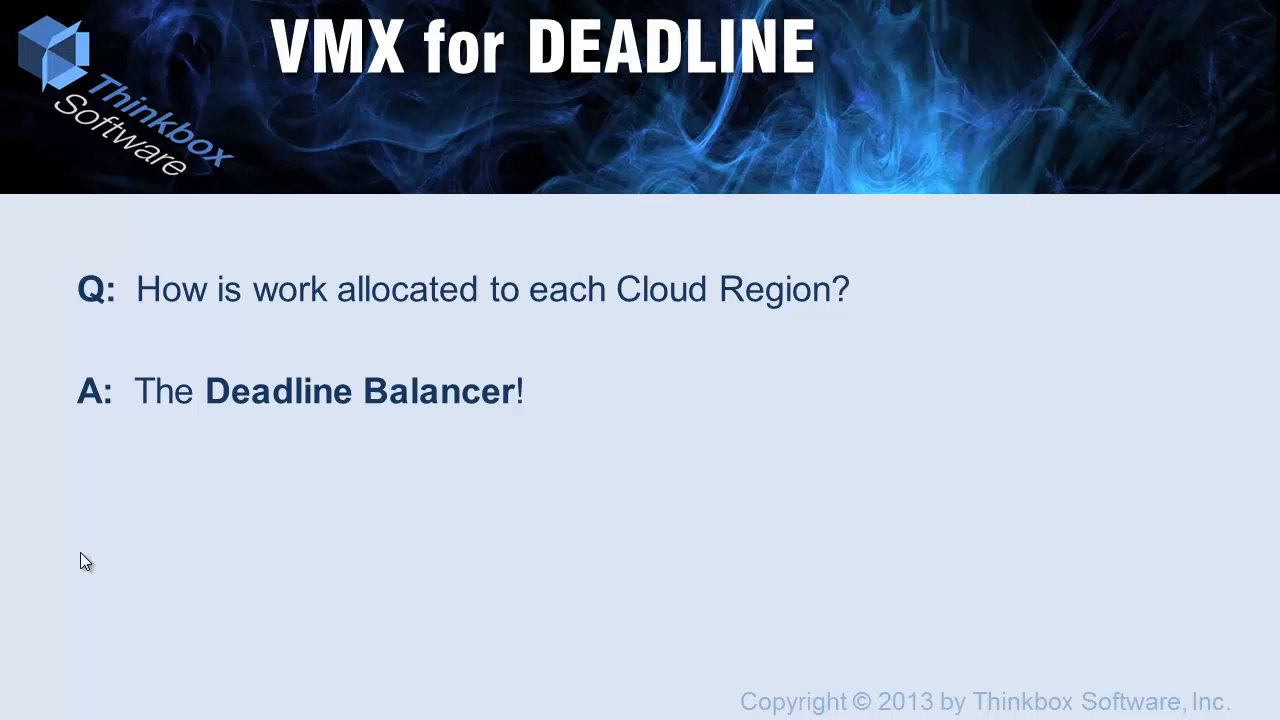
key("Right")
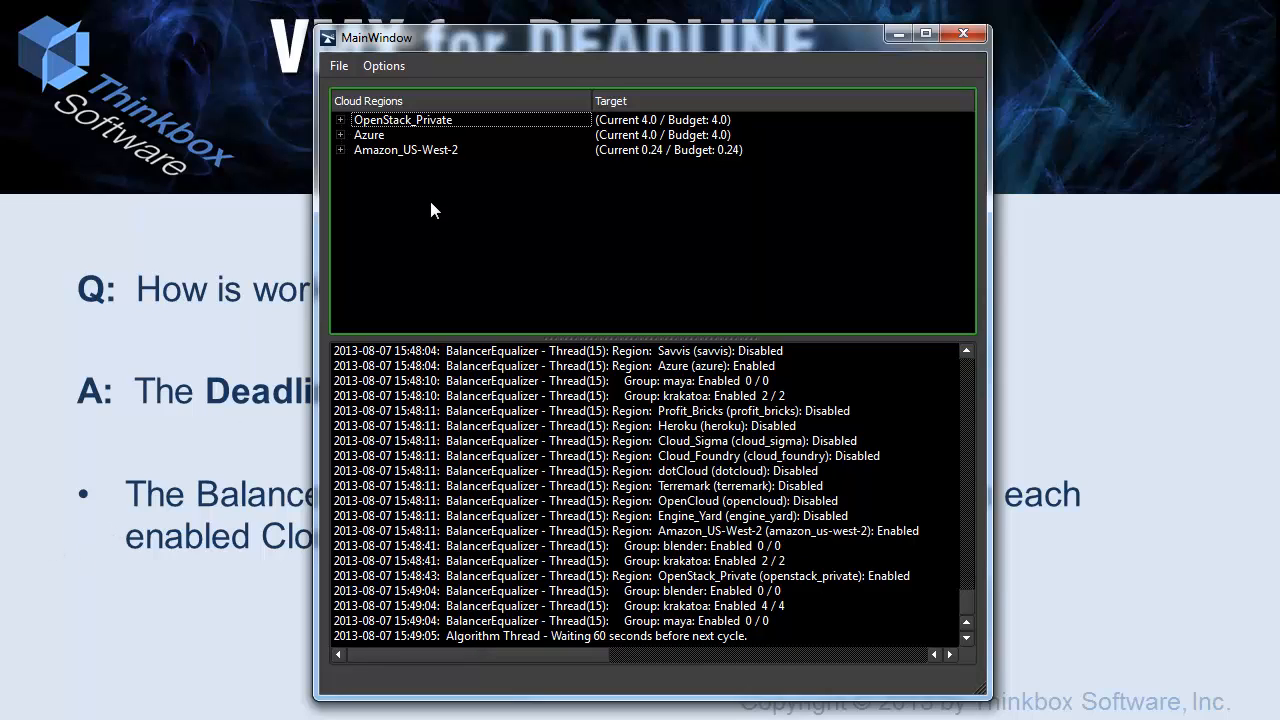
In the Deadline Balancer, expand the OpenStack_Private, Azure and Amazon_US-West-2 cloud regions to view their groups and targets
left_click(368, 121)
left_click(366, 139)
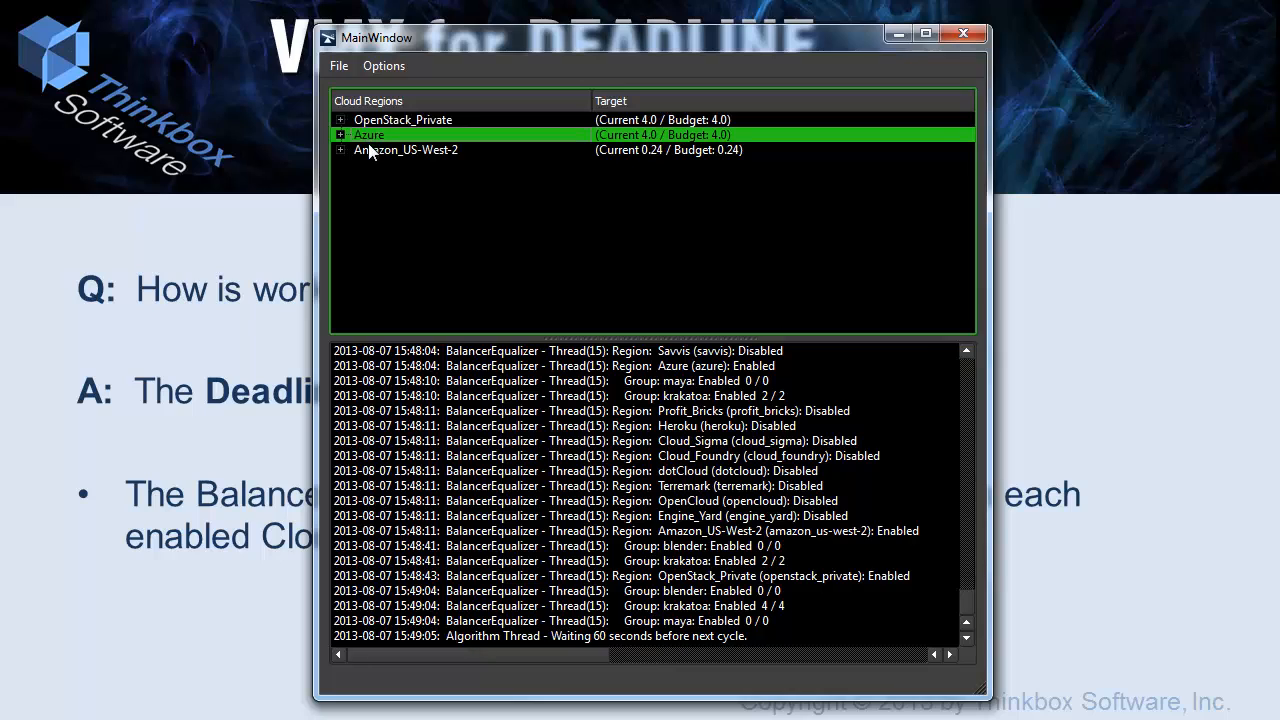
left_click(367, 150)
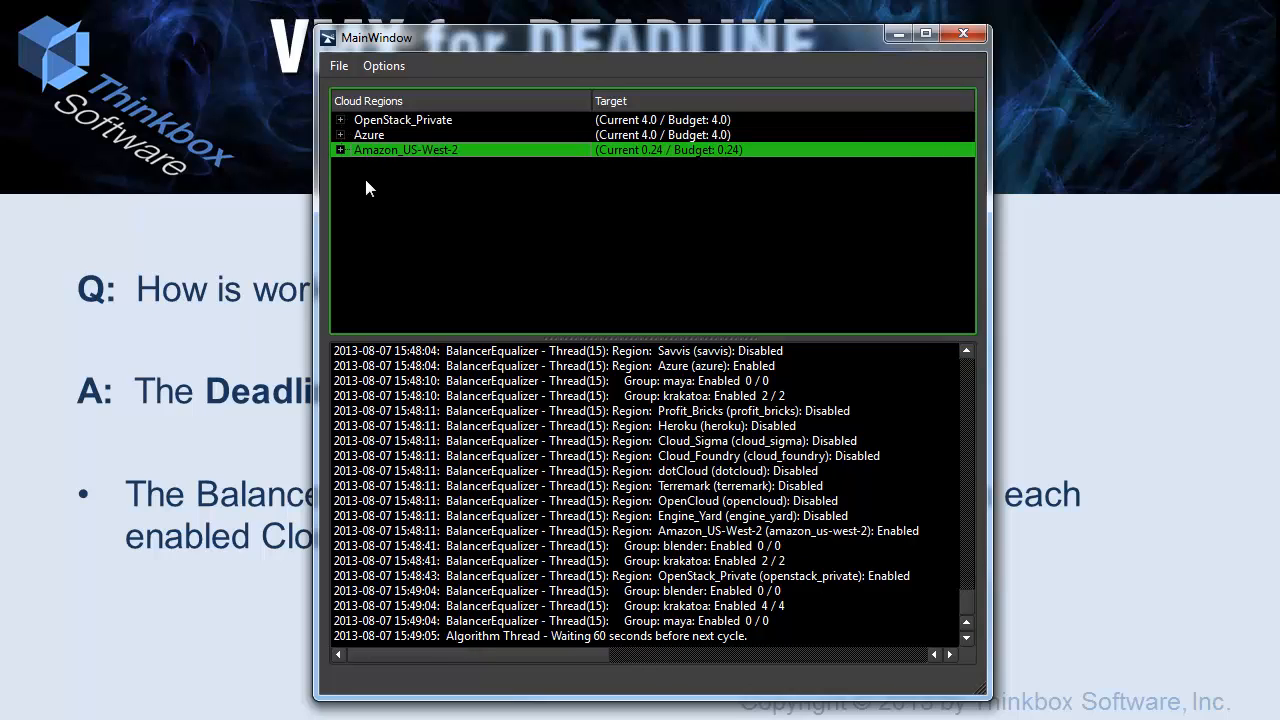
left_click(340, 120)
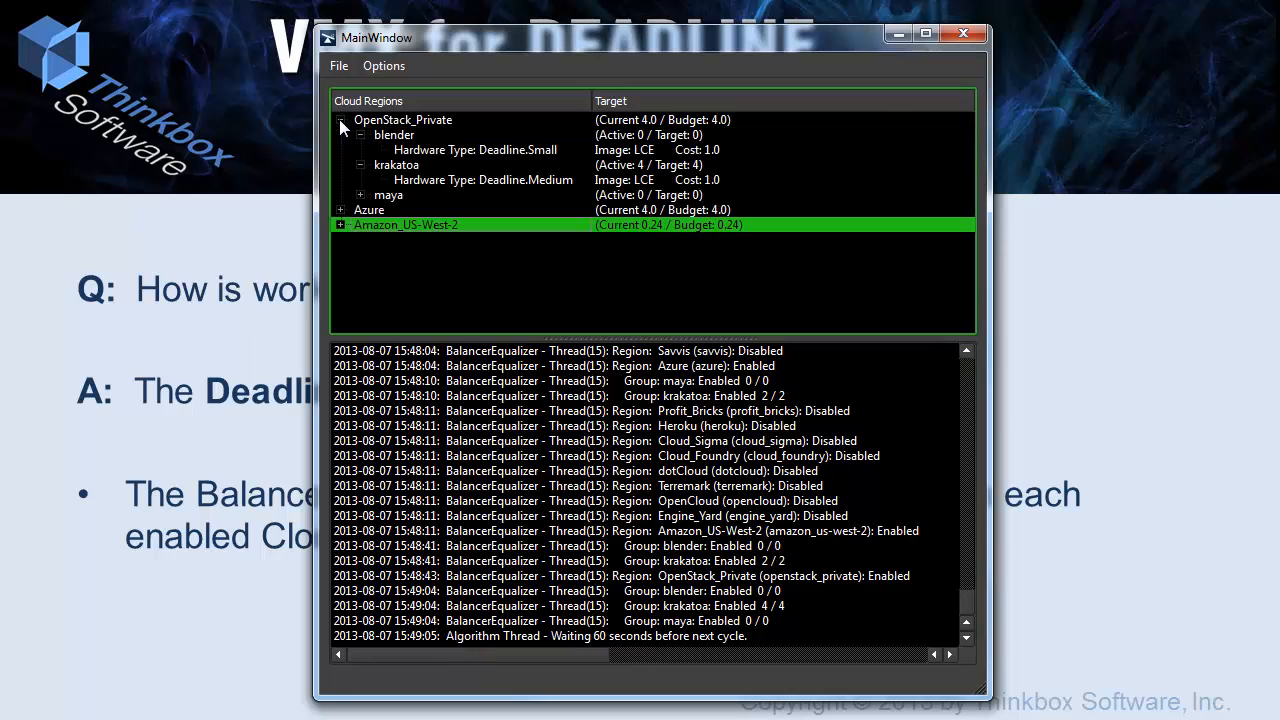
left_click(340, 211)
left_click(341, 256)
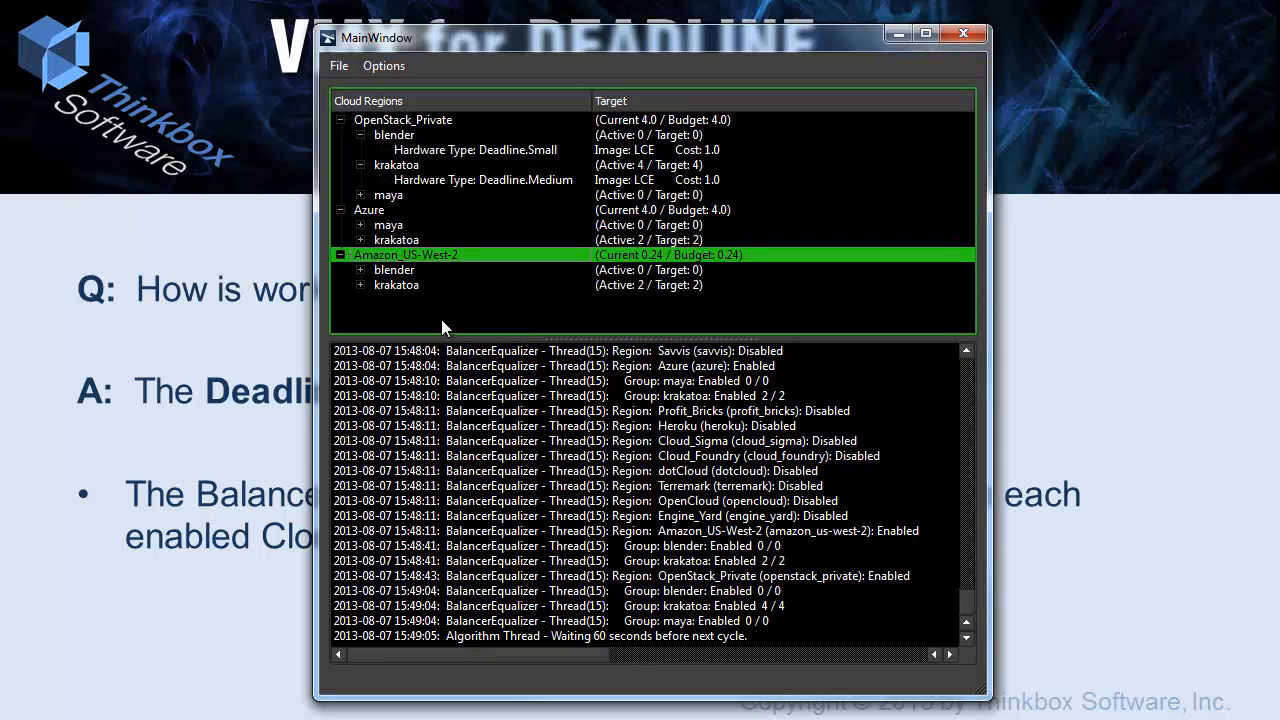
Expand Azure's maya and krakatoa groups to inspect their hardware type, image and cost
left_click(360, 225)
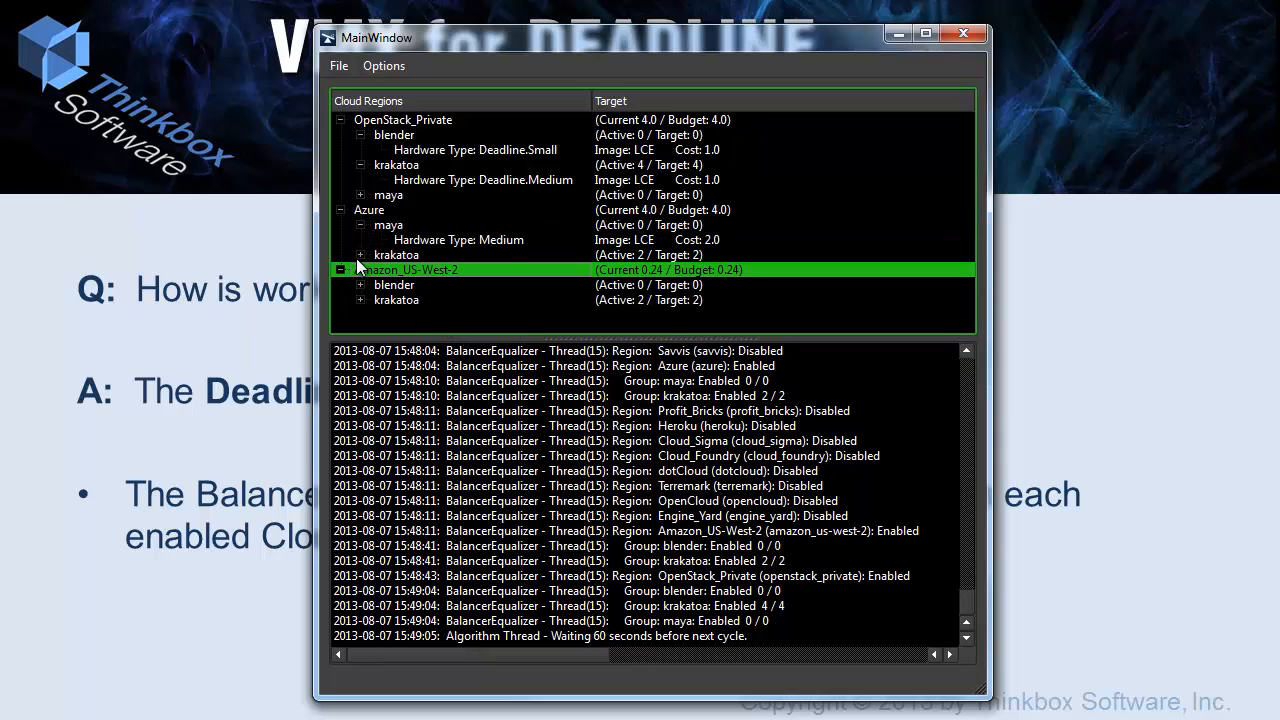
left_click(360, 256)
left_click(467, 240)
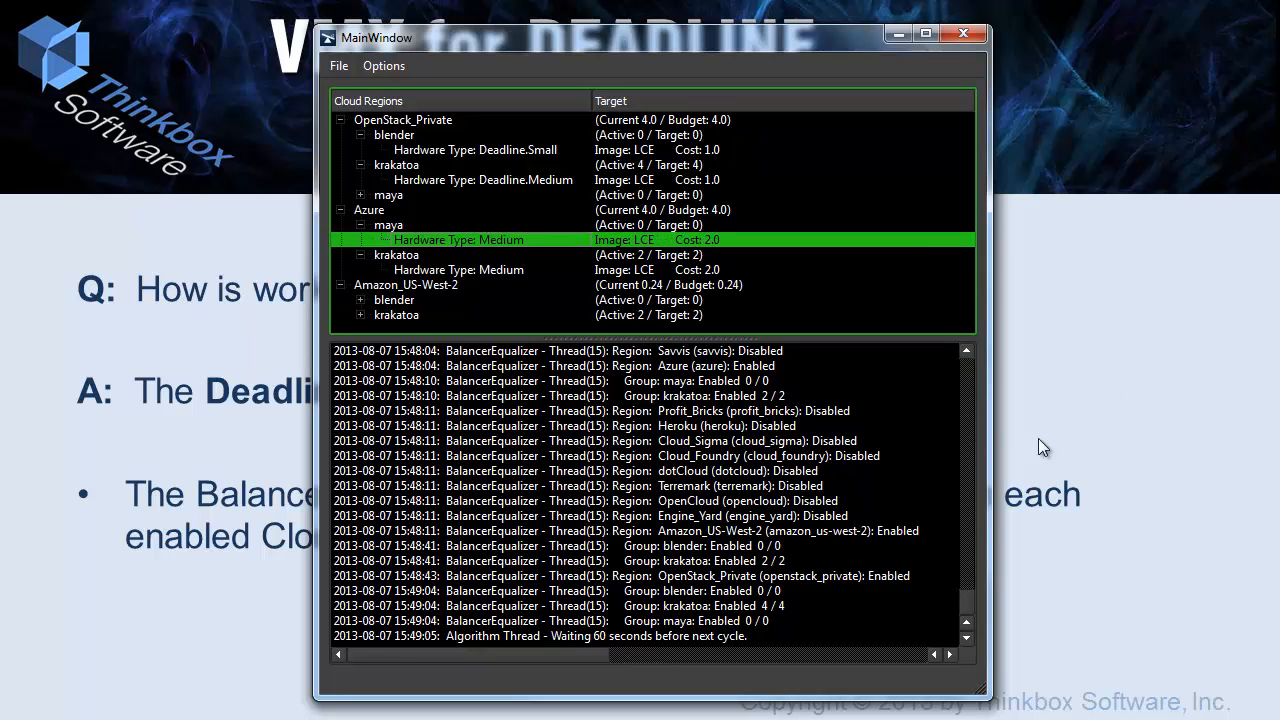
Go back through the Balancer log to the "Updating the State..." entry that starts the 15:47:32 cycle
left_click(640, 455)
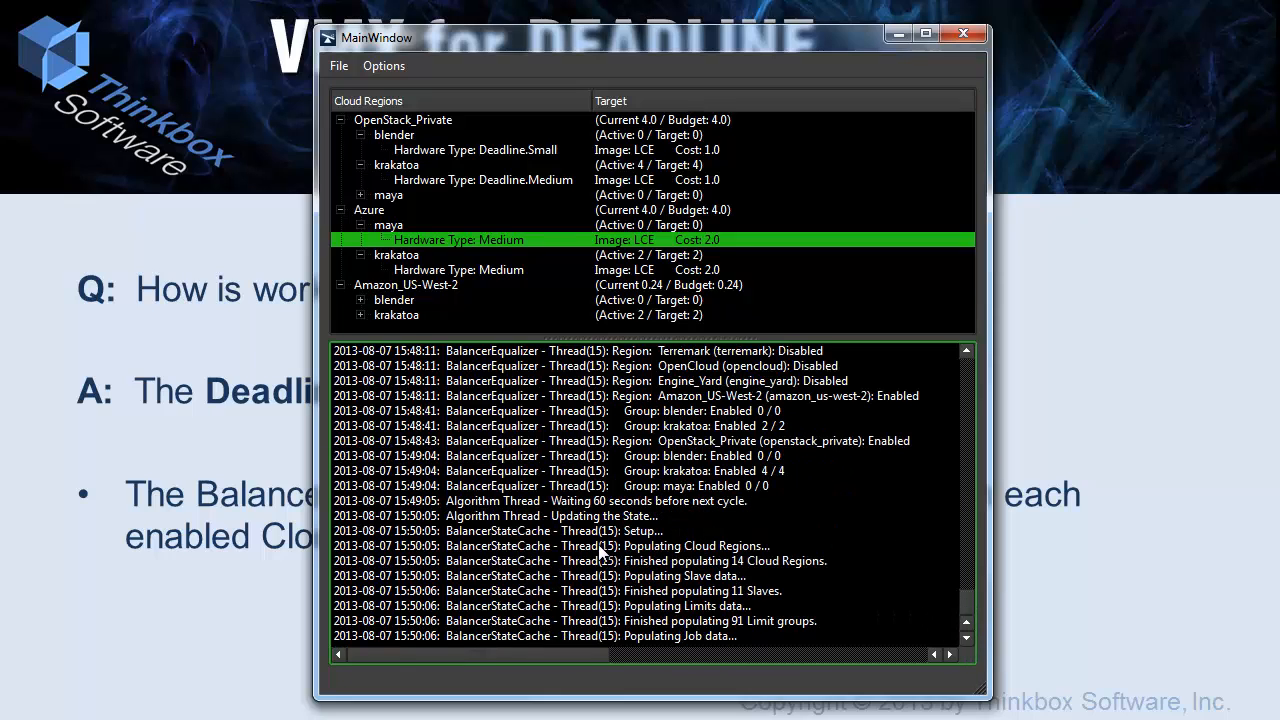
scroll(561, 443, "up", 10)
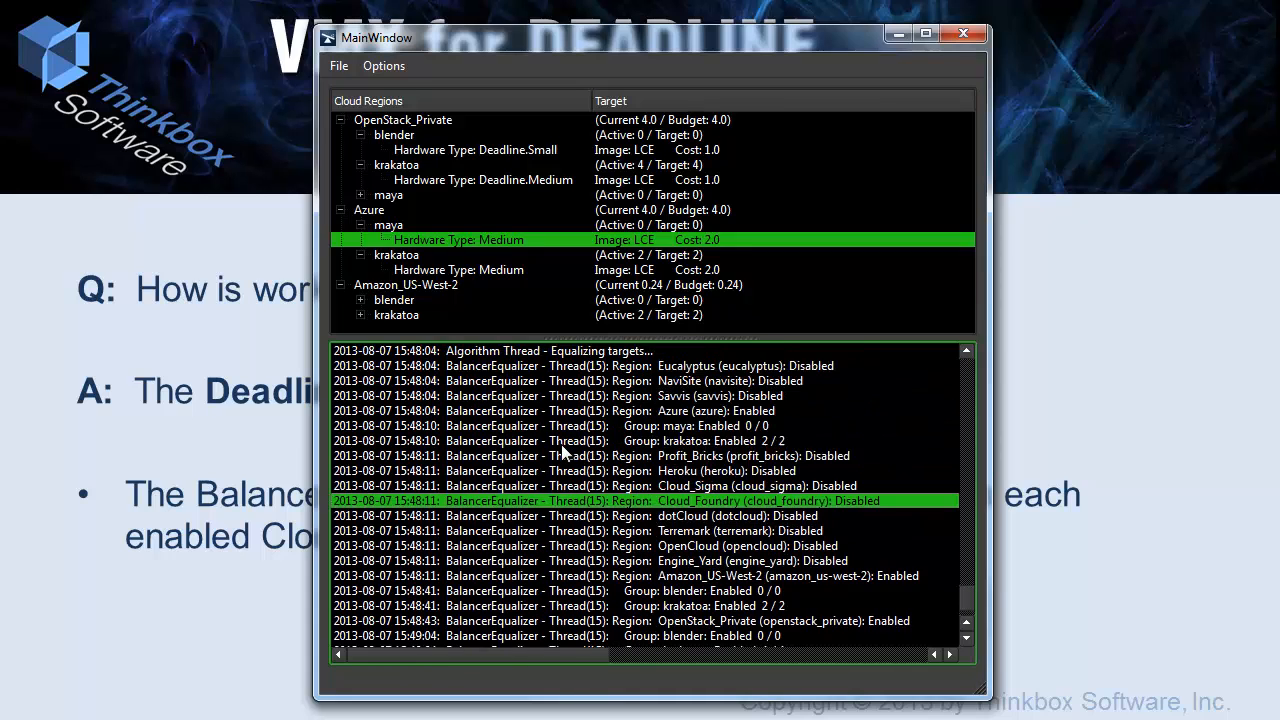
scroll(561, 443, "up", 3)
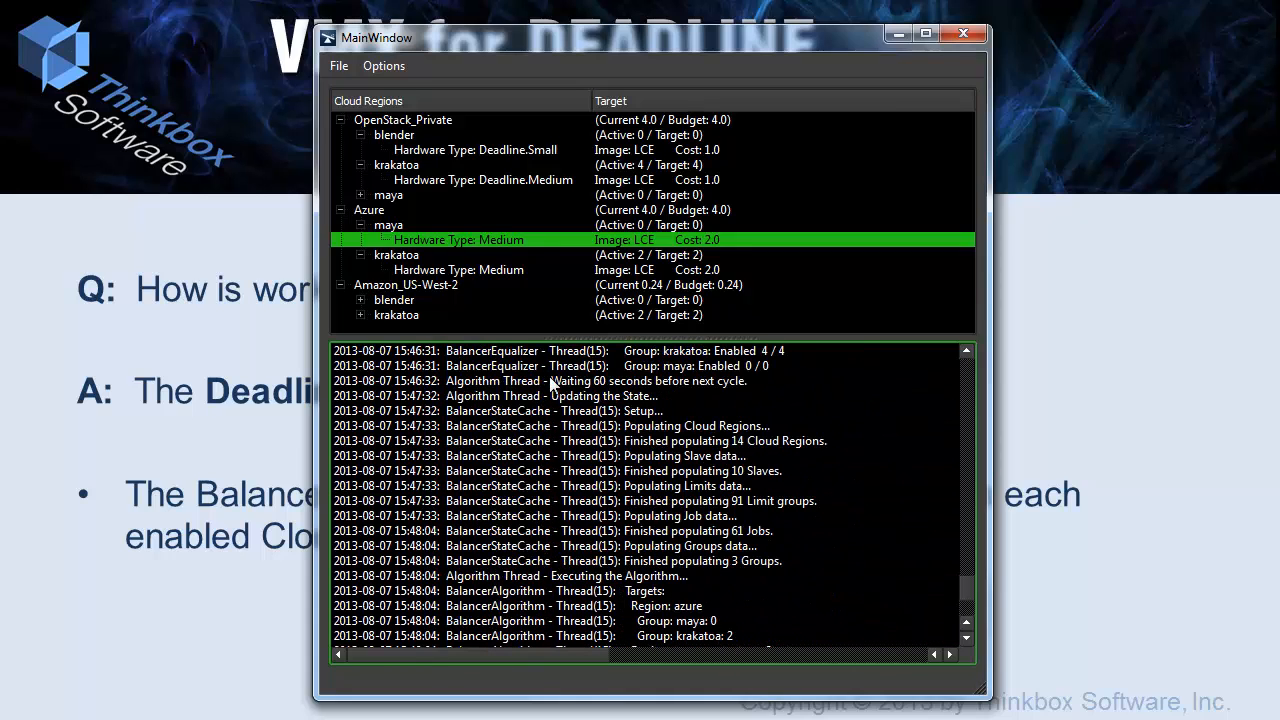
left_click(547, 396)
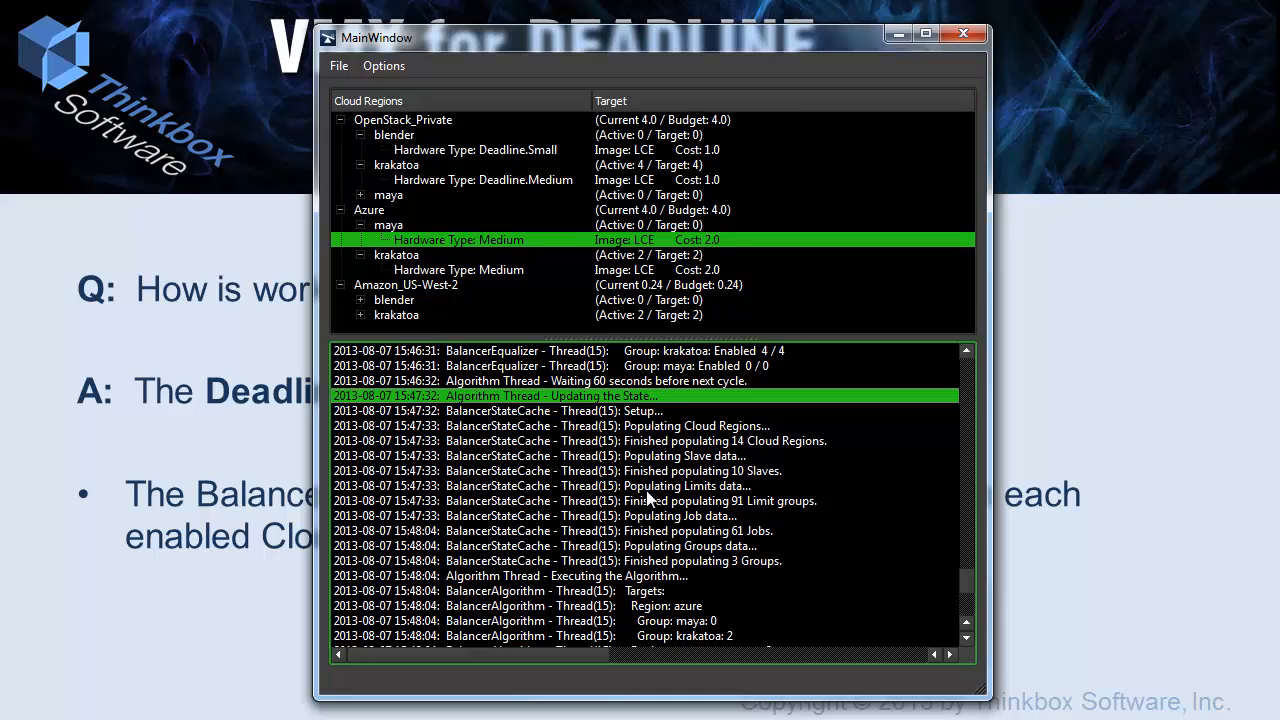
Examine the log from "Executing the Algorithm..." through the group targets of each region, ending at openstack_private's maya group
left_click(612, 578)
scroll(605, 515, "down", 2)
scroll(605, 515, "down", 1)
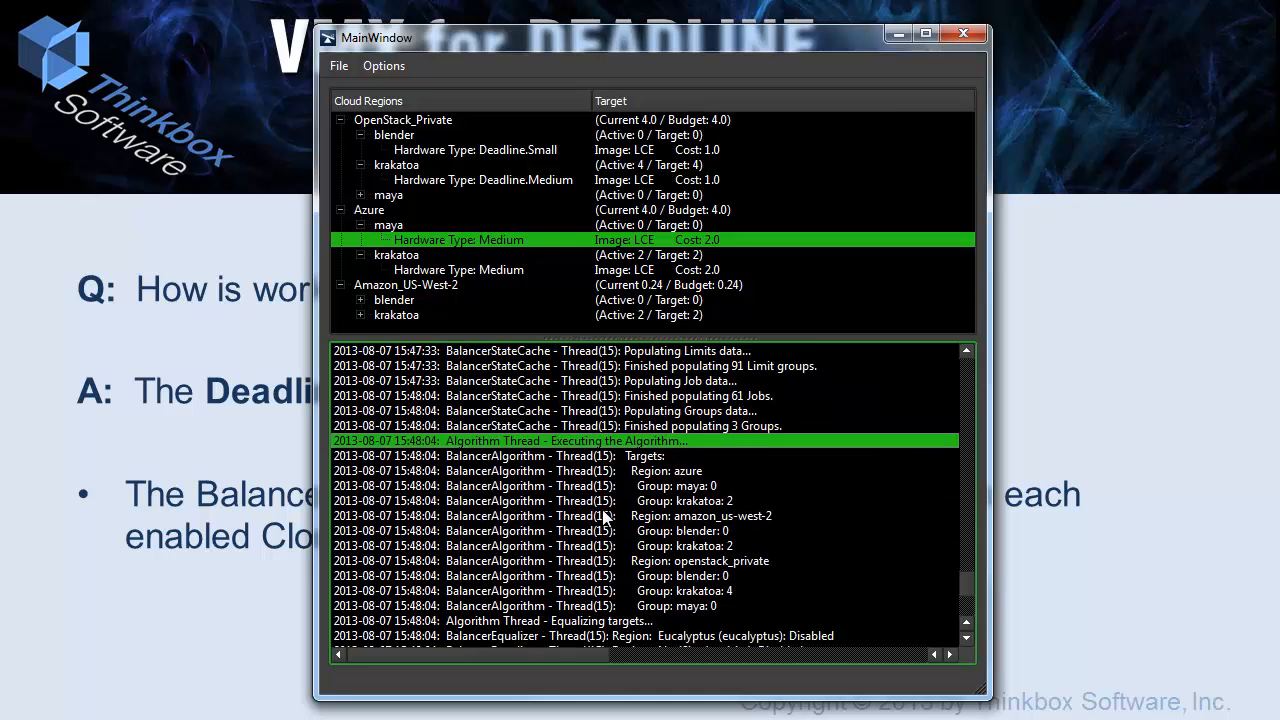
scroll(570, 522, "down", 1)
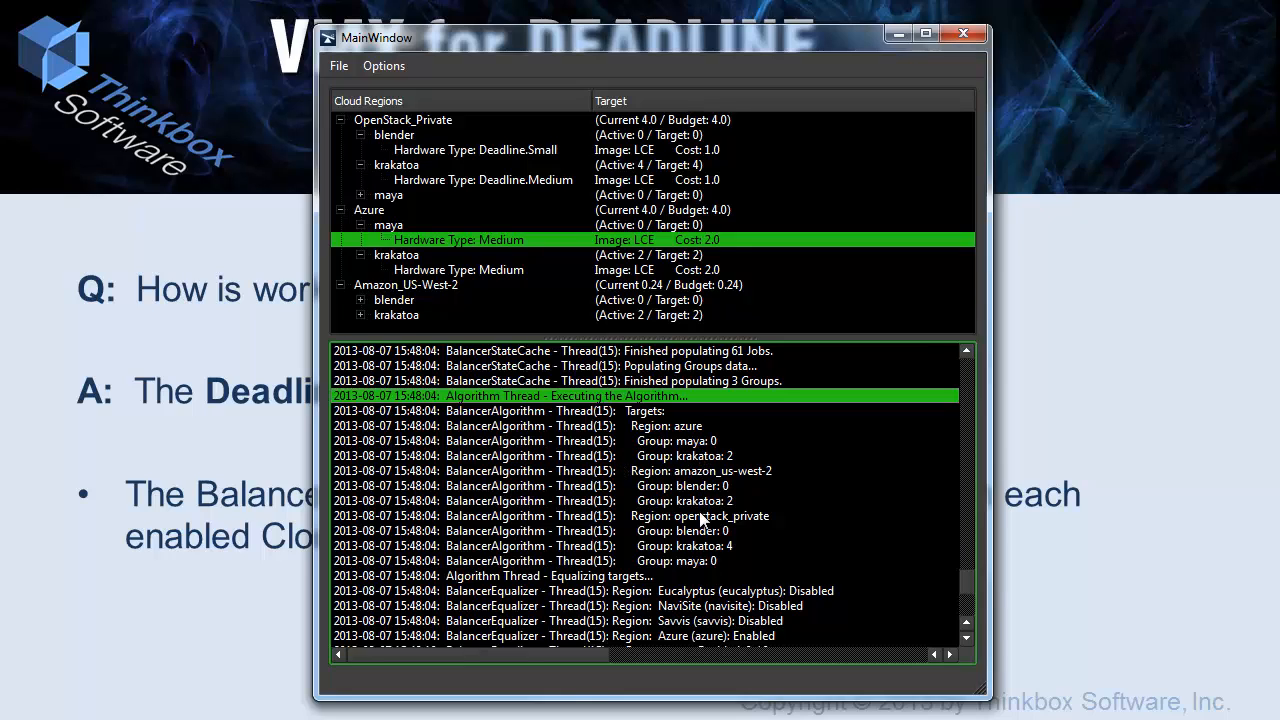
left_click(705, 547)
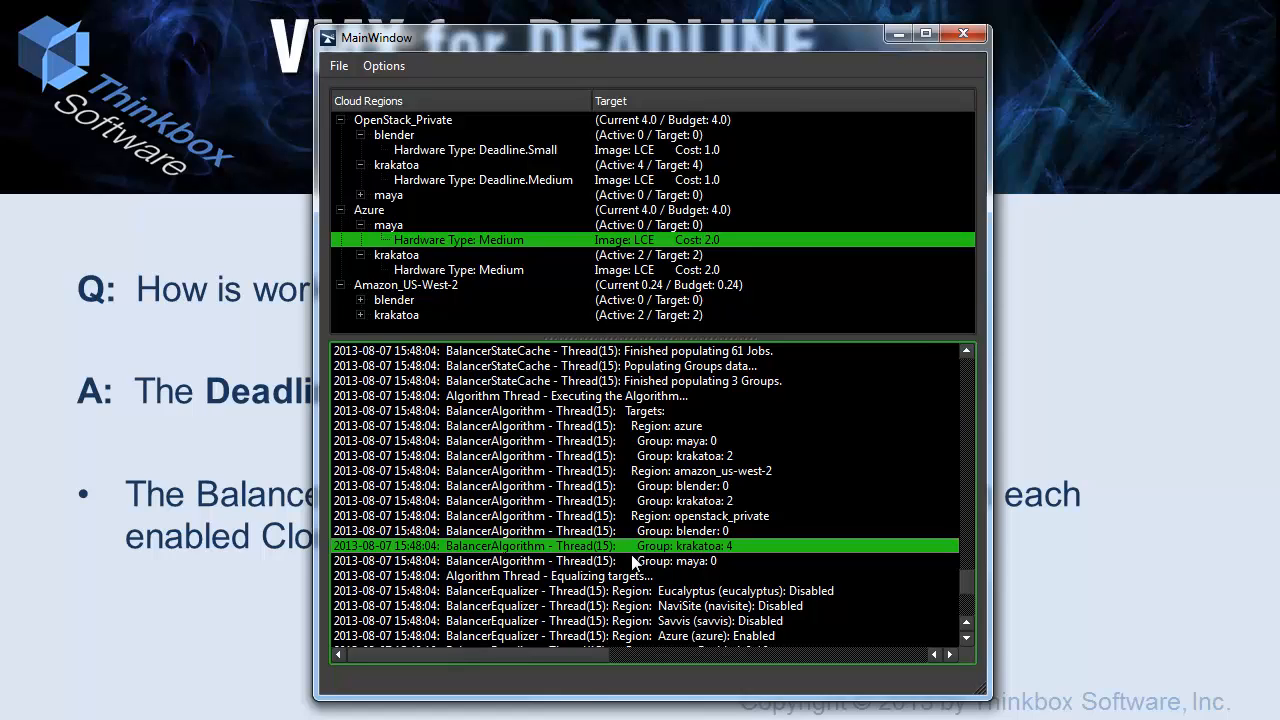
left_click(486, 561)
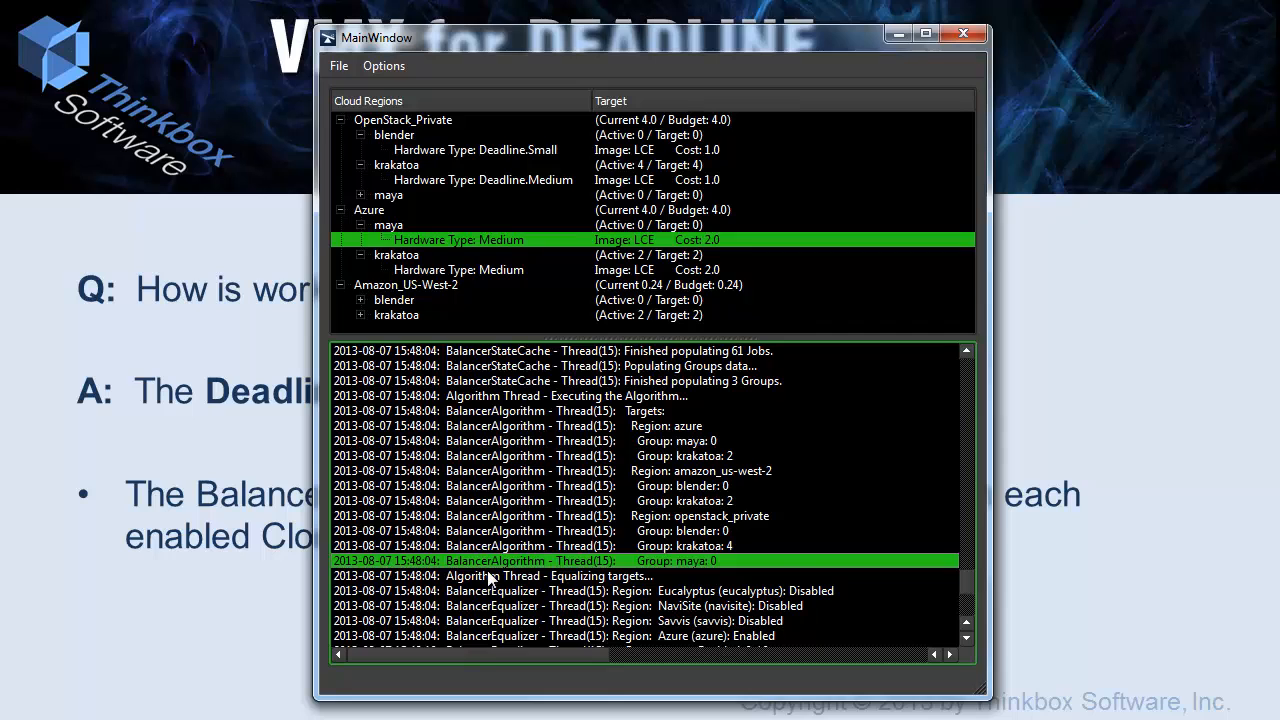
Examine the Balancer log from the "Equalizing targets..." entry through the region and group entries that follow it
scroll(489, 578, "down", 1)
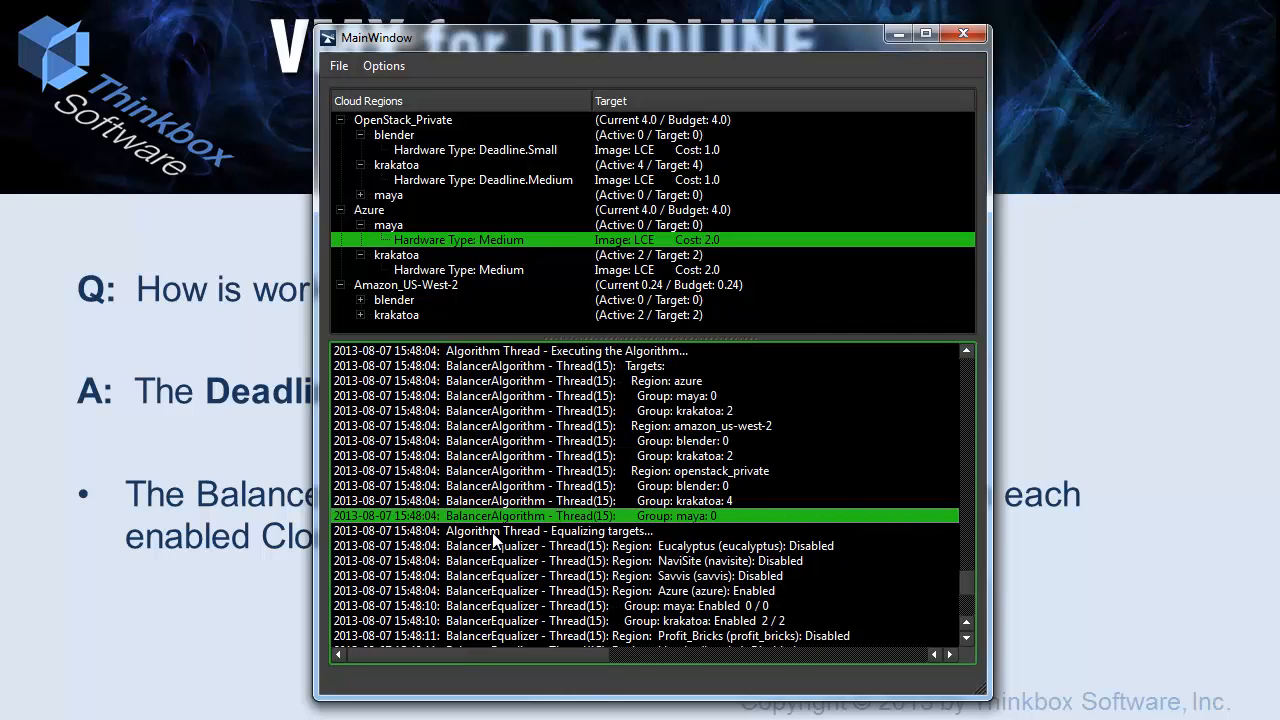
left_click(493, 531)
scroll(574, 500, "down", 4)
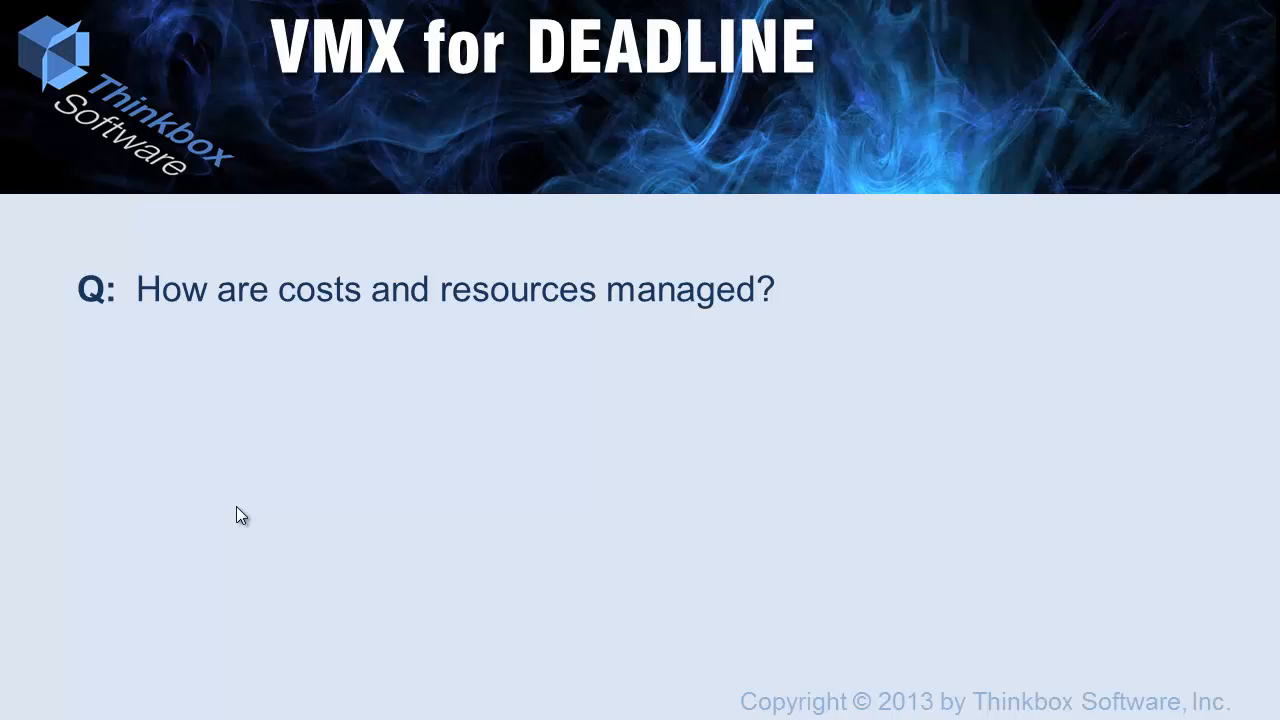
left_click(236, 506)
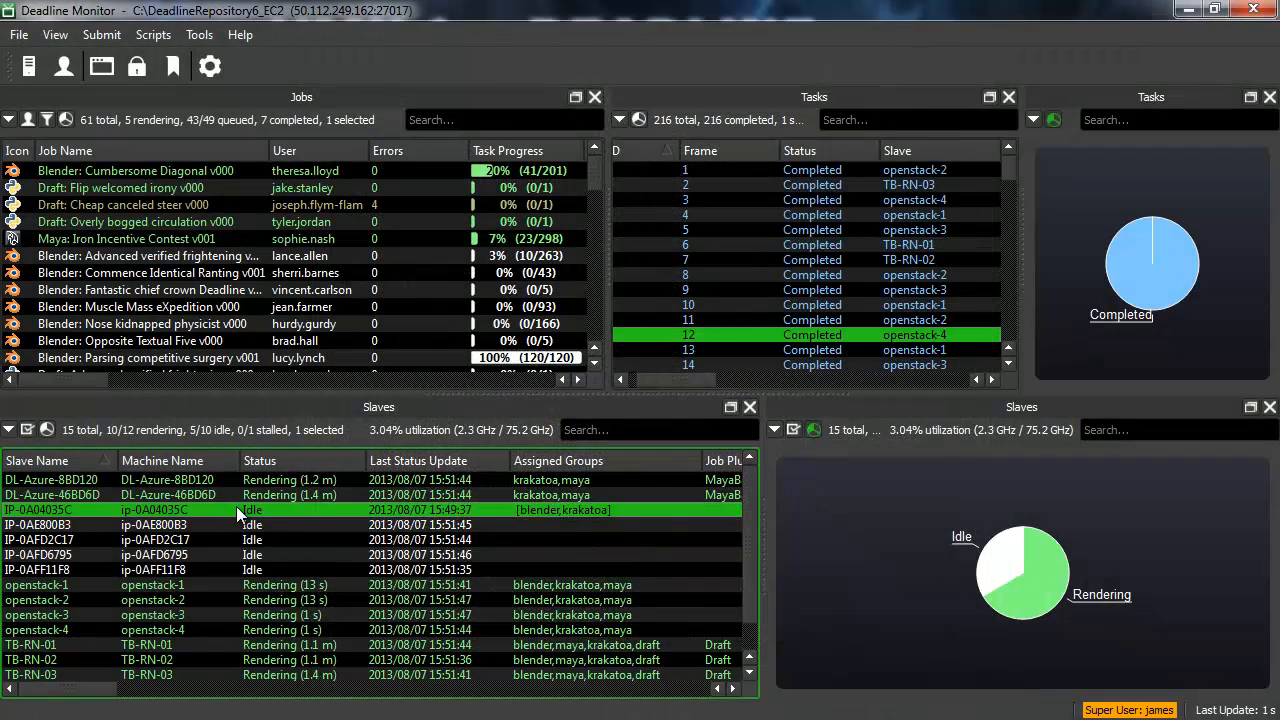
In Deadline Monitor, open the VMX cloud provider configuration and inspect the Region Budget of Amazon_US-West-2
left_click(199, 35)
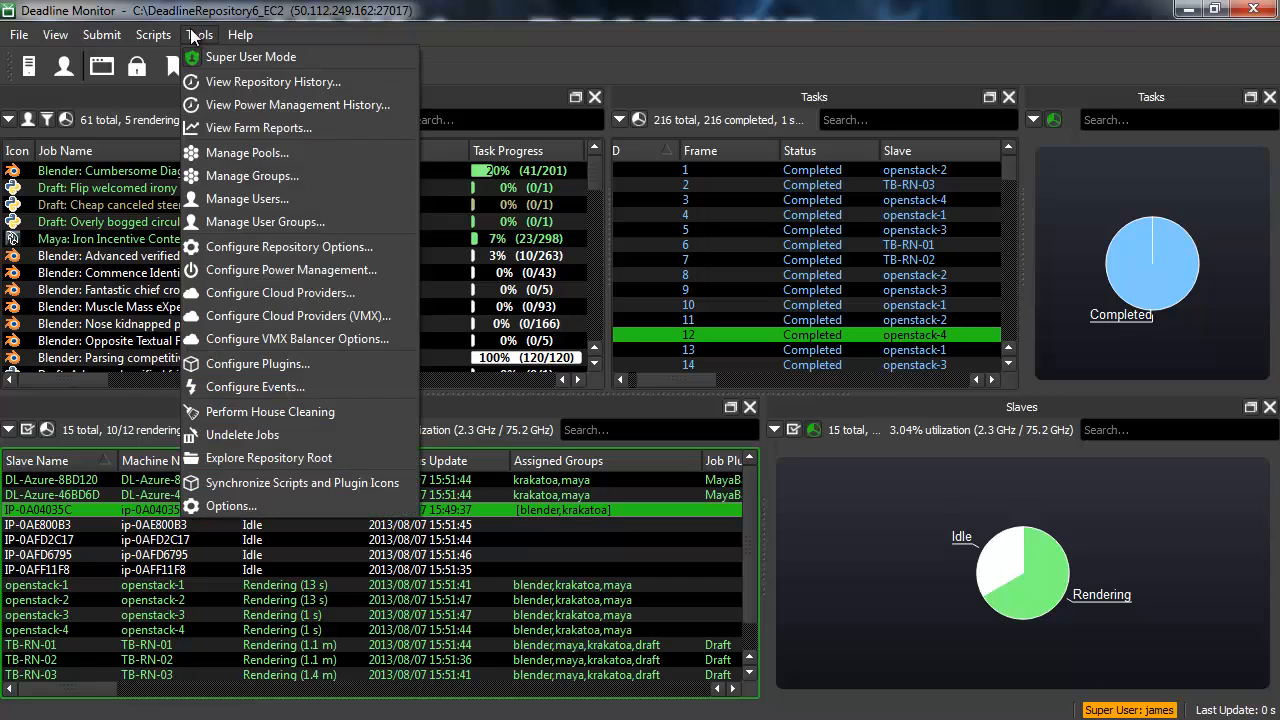
left_click(270, 318)
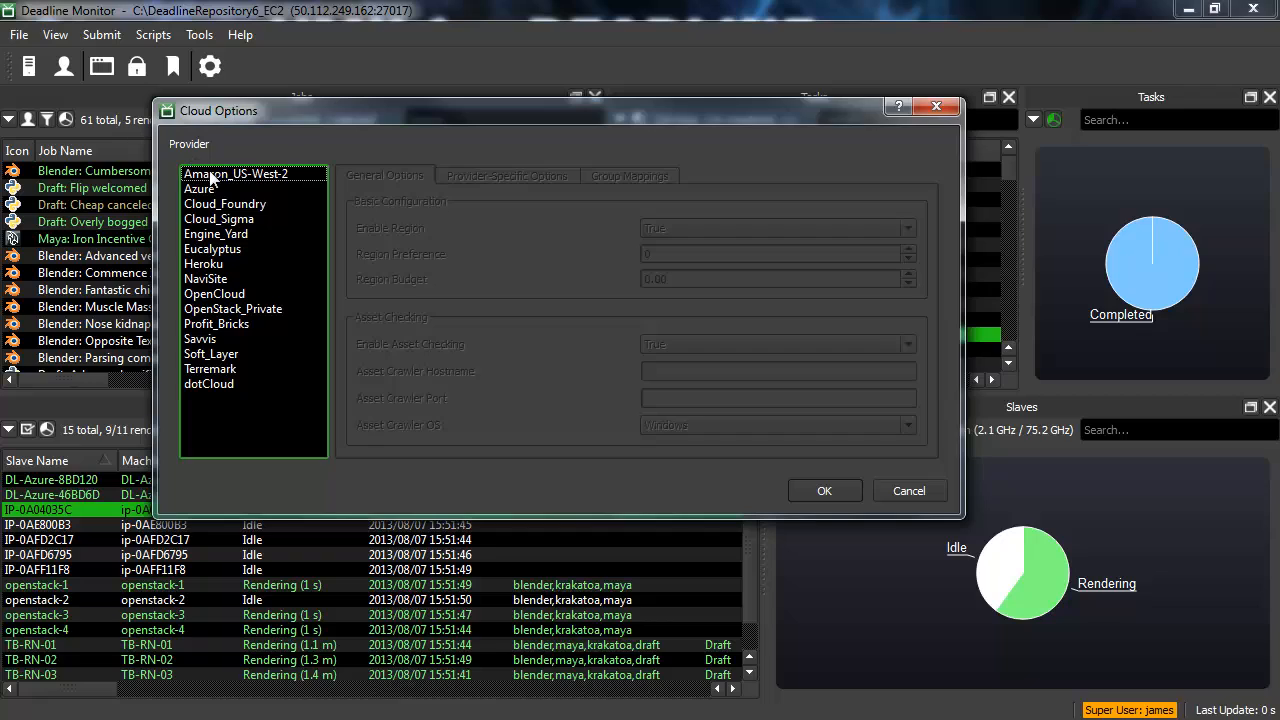
left_click(211, 176)
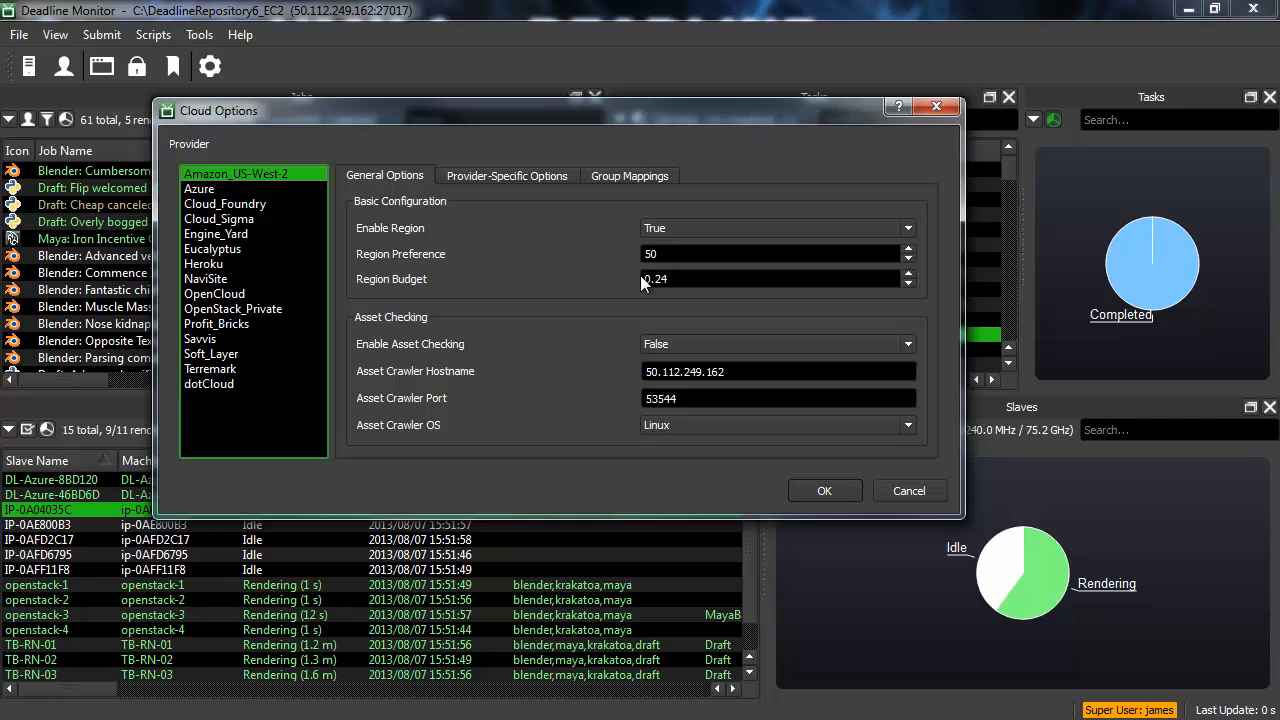
left_click(684, 280)
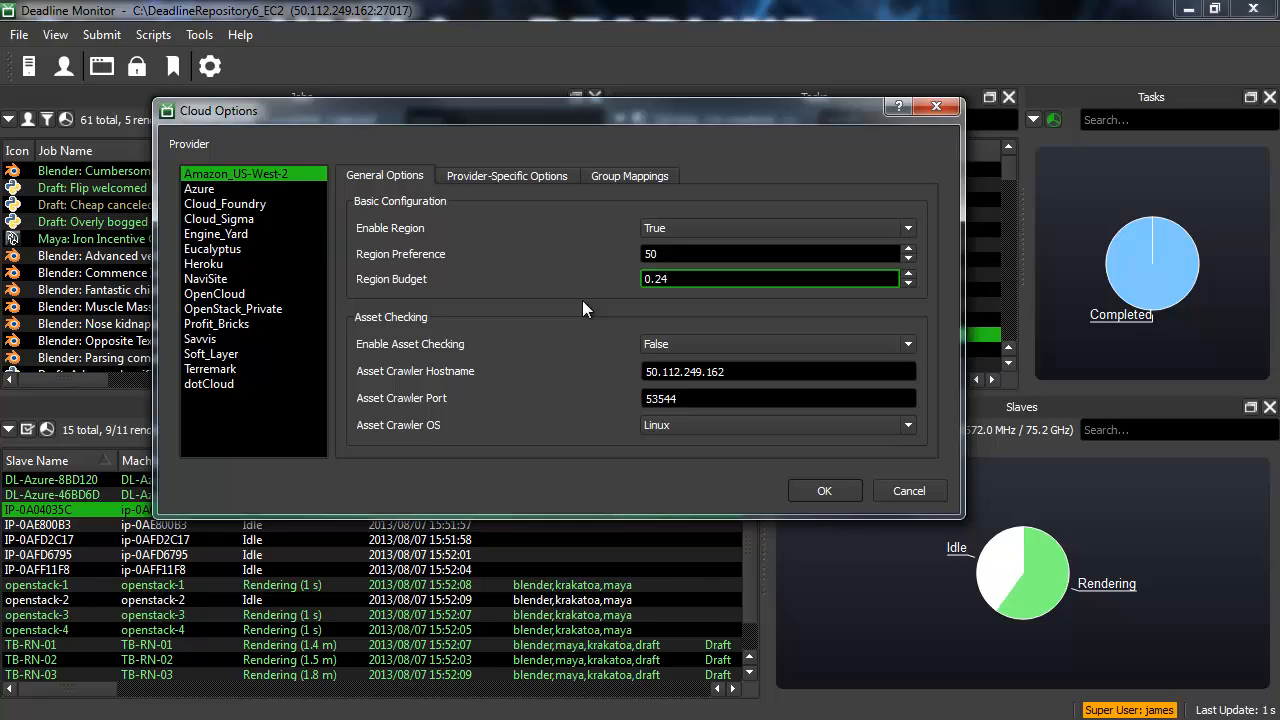
View Amazon_US-West-2's group mappings, widening the Image column to read the full image names for blender and krakatoa
left_click(613, 176)
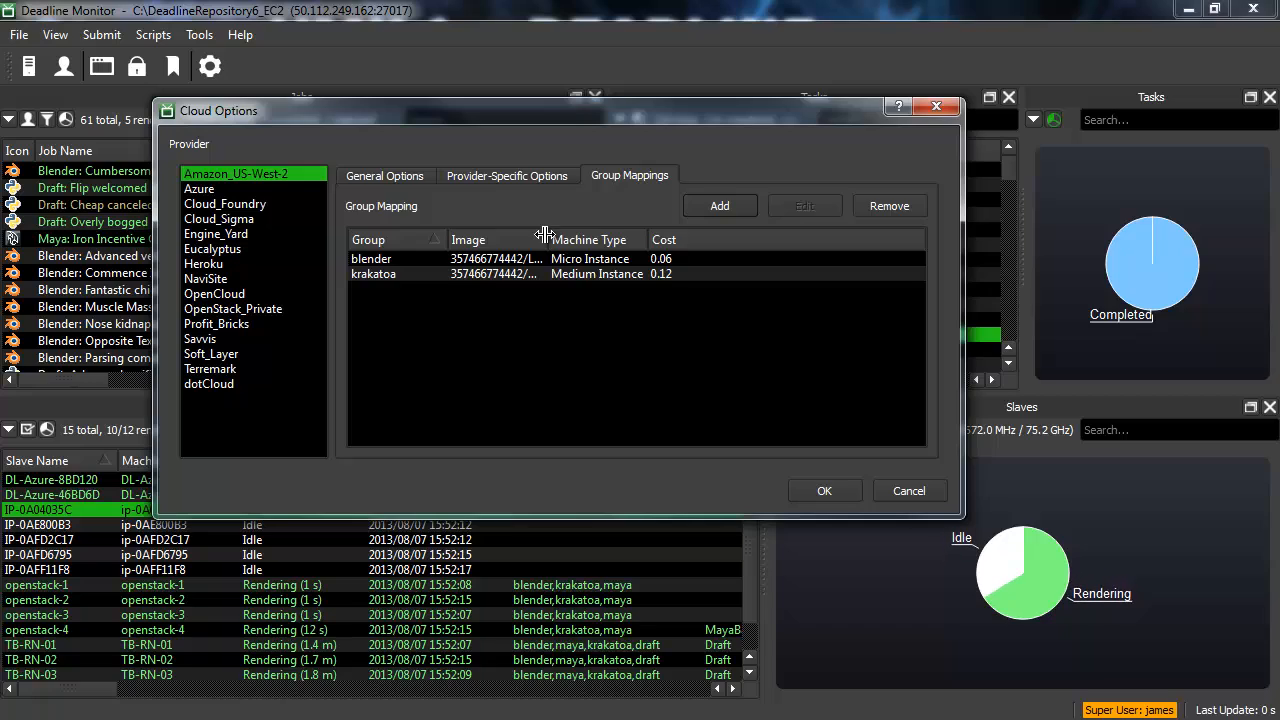
left_click_drag(547, 240, 596, 240)
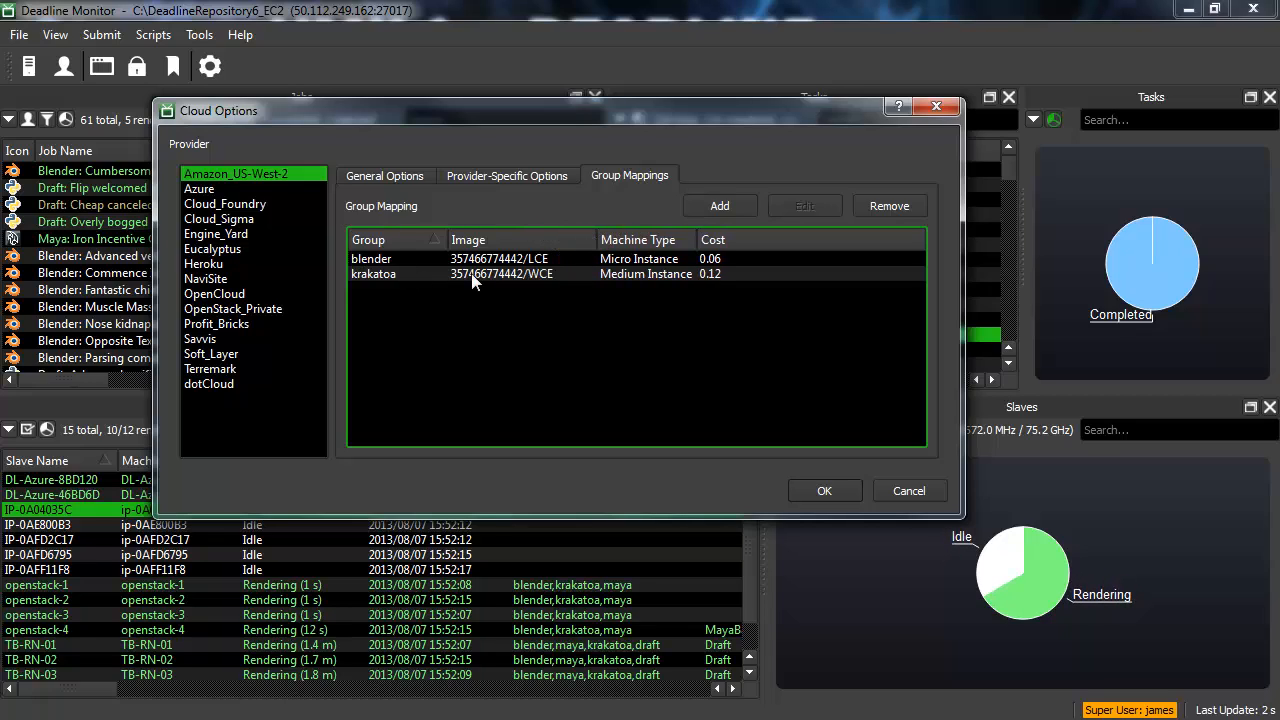
left_click(397, 258)
left_click(395, 273)
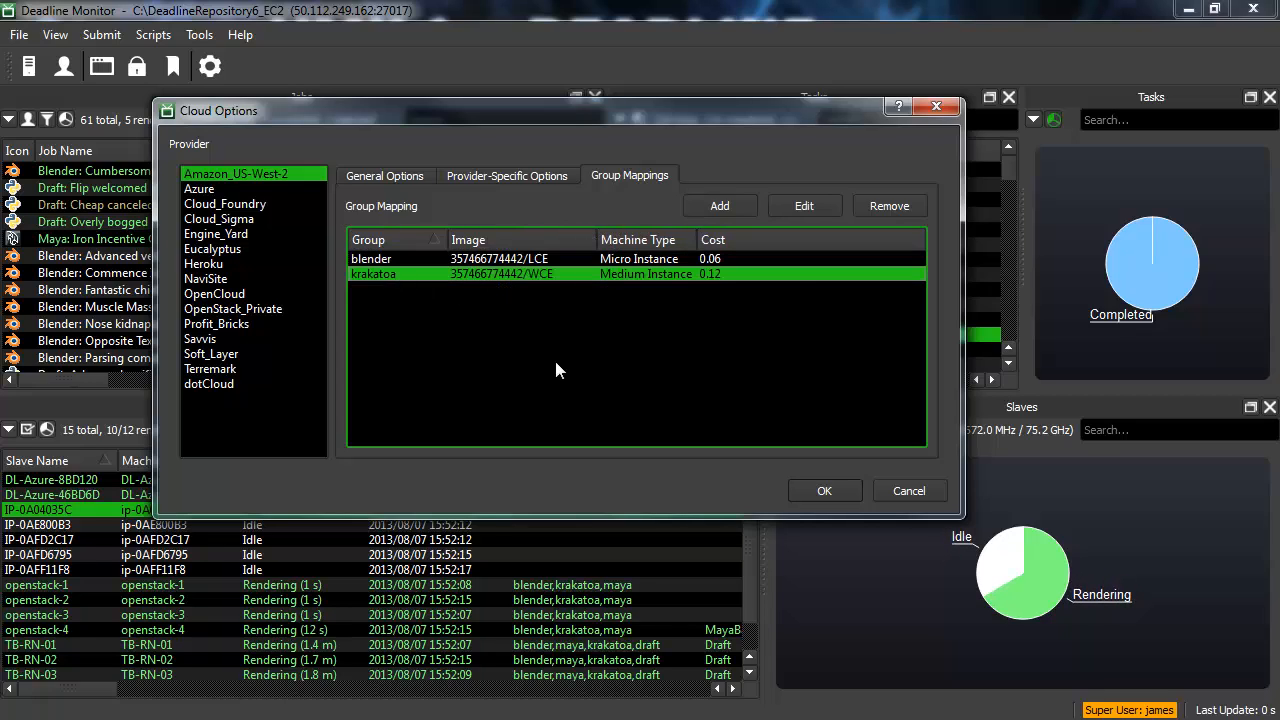
Inspect the krakatoa mapping's hardware, OS image and group cost without changing them, and check the blender mapping's cost
left_click(803, 205)
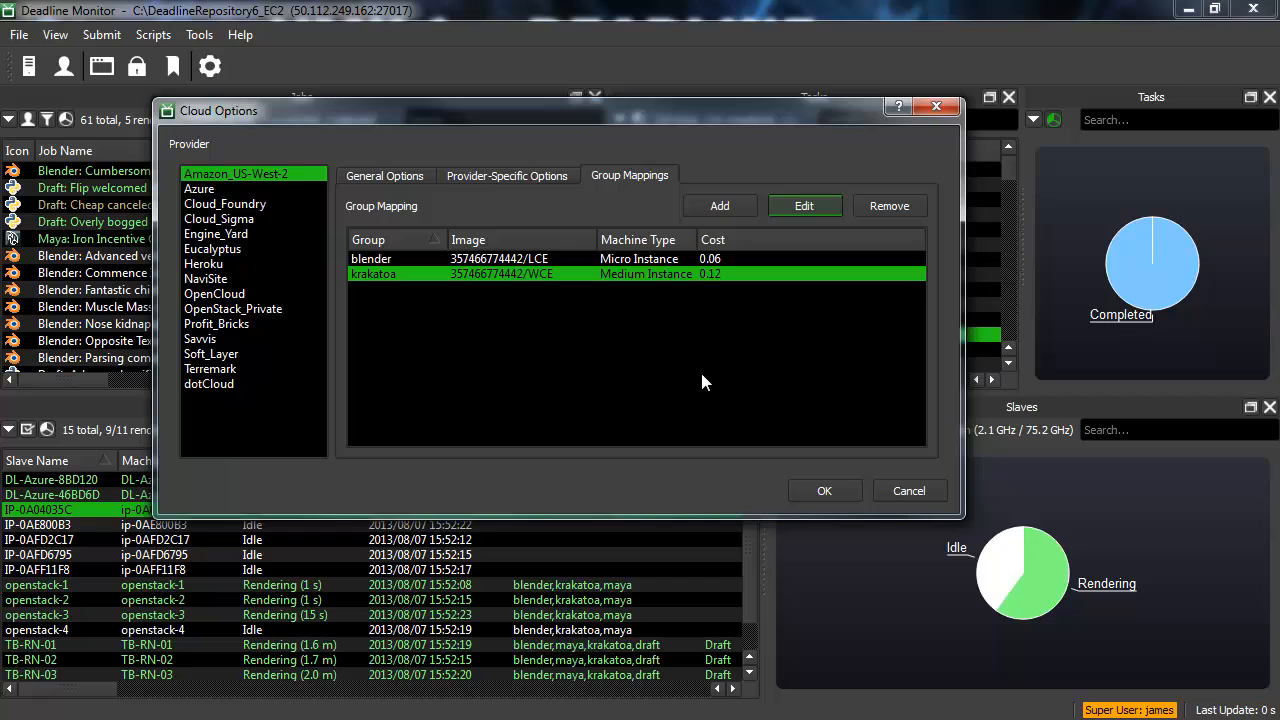
left_click(804, 206)
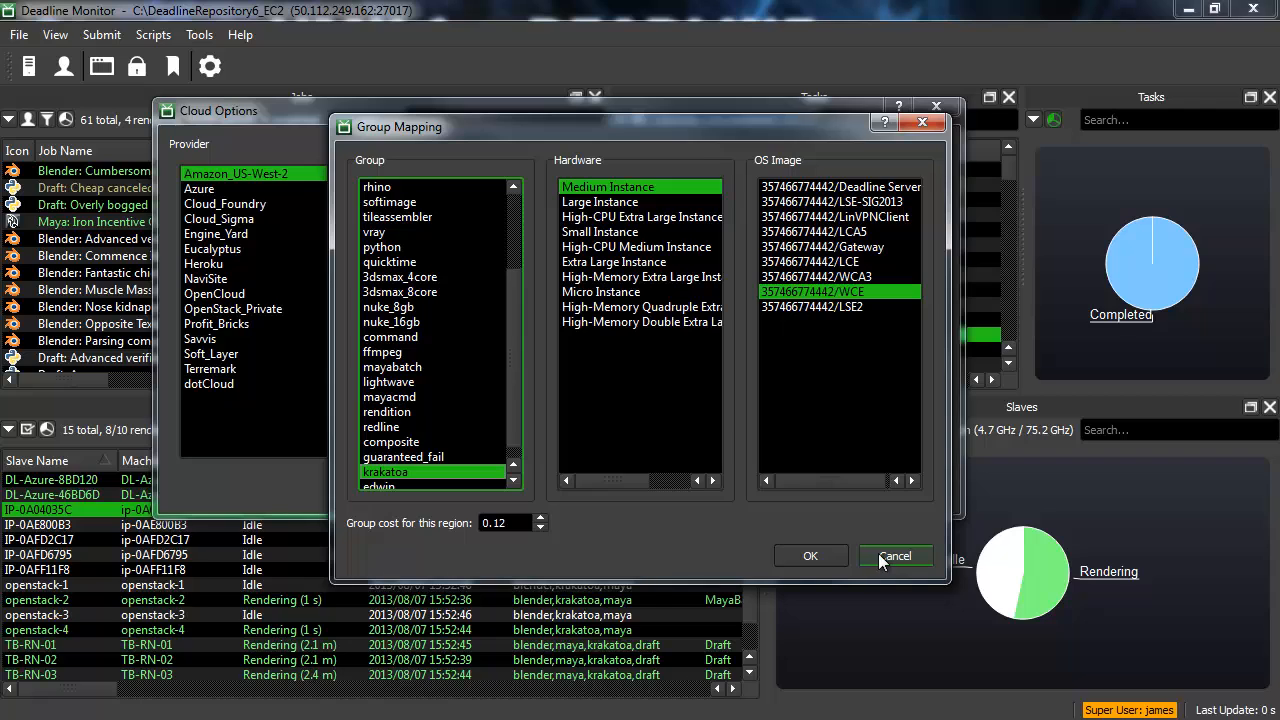
key("Return")
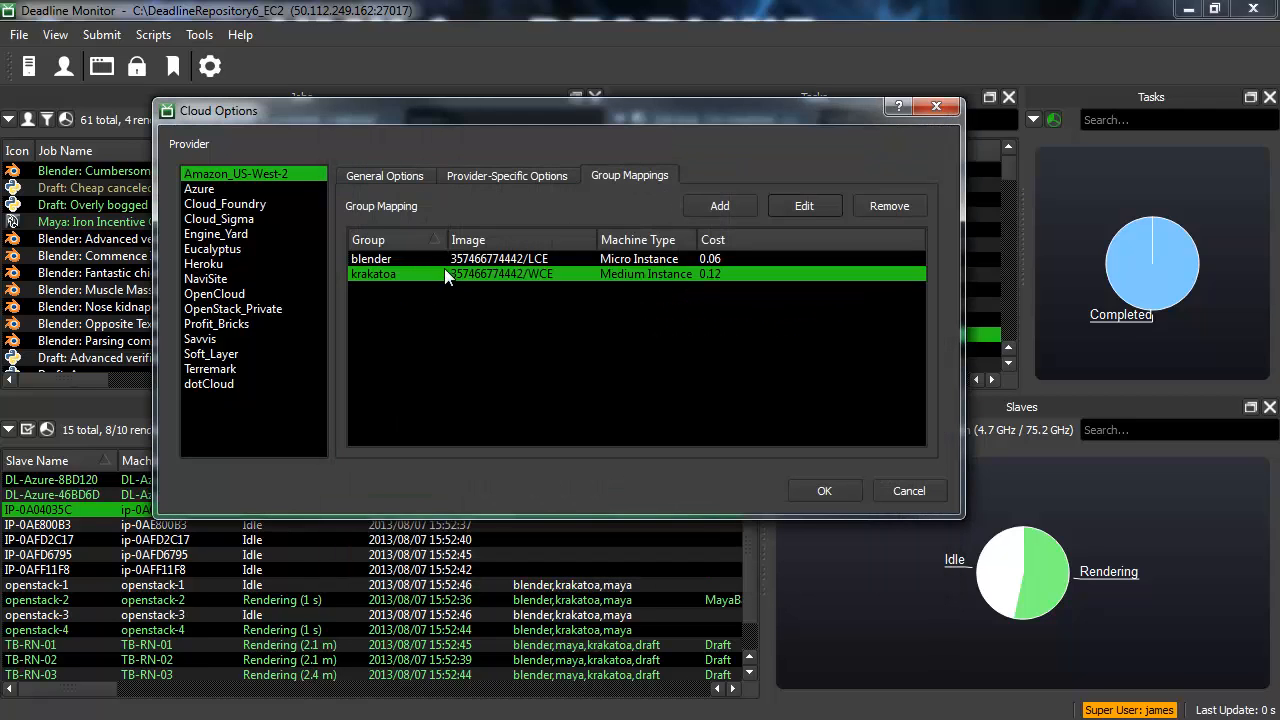
left_click(635, 261)
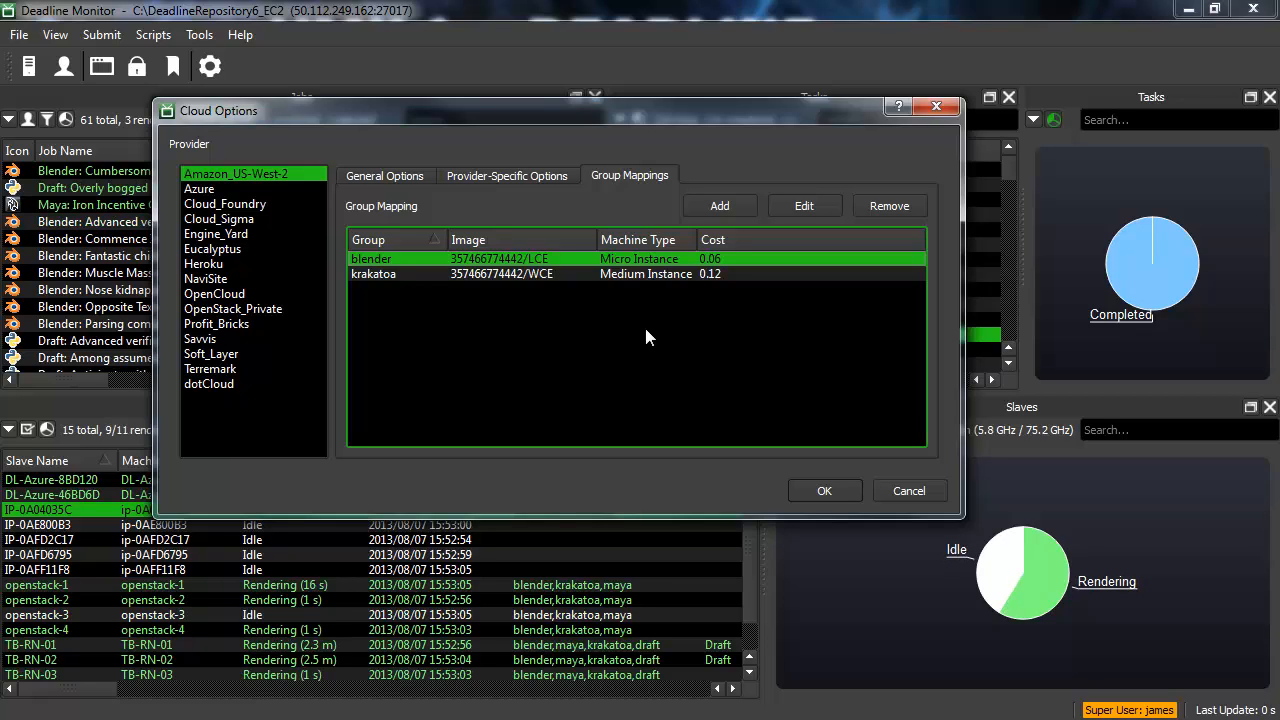
Compare Amazon_US-West-2's Region Budget and its description with the costs of its group mappings
left_click(400, 174)
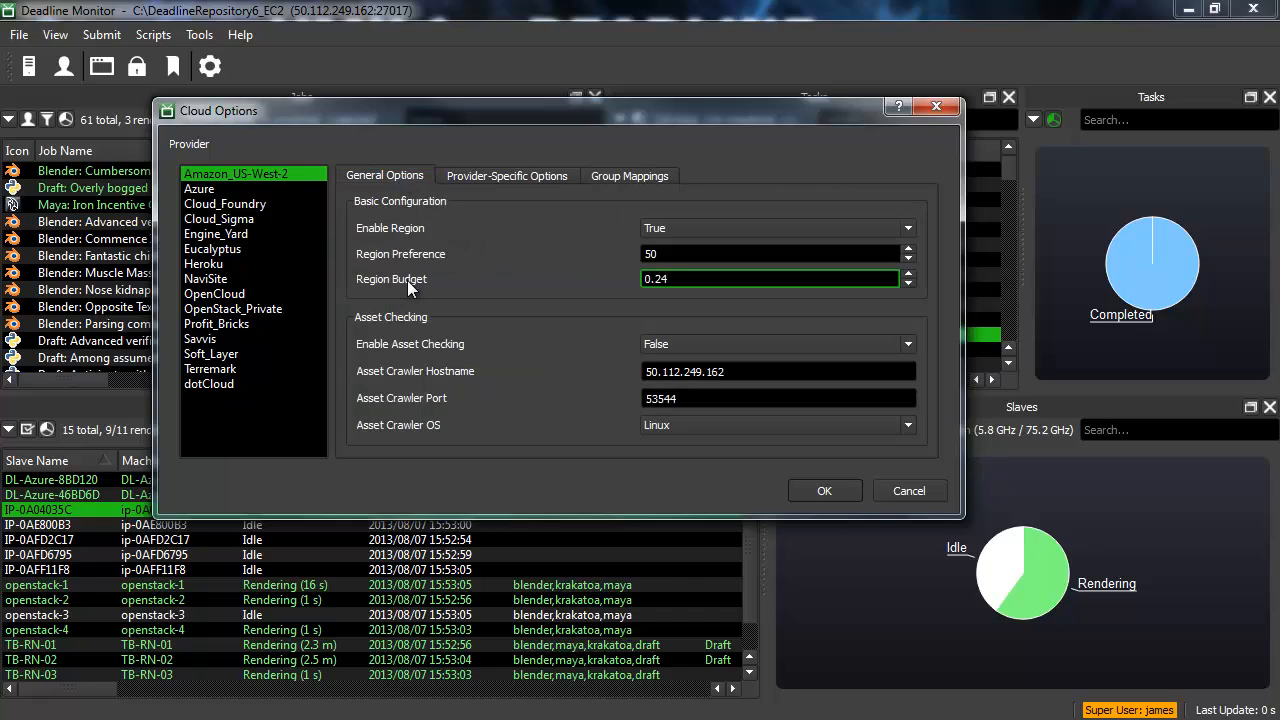
mouse_move(408, 287)
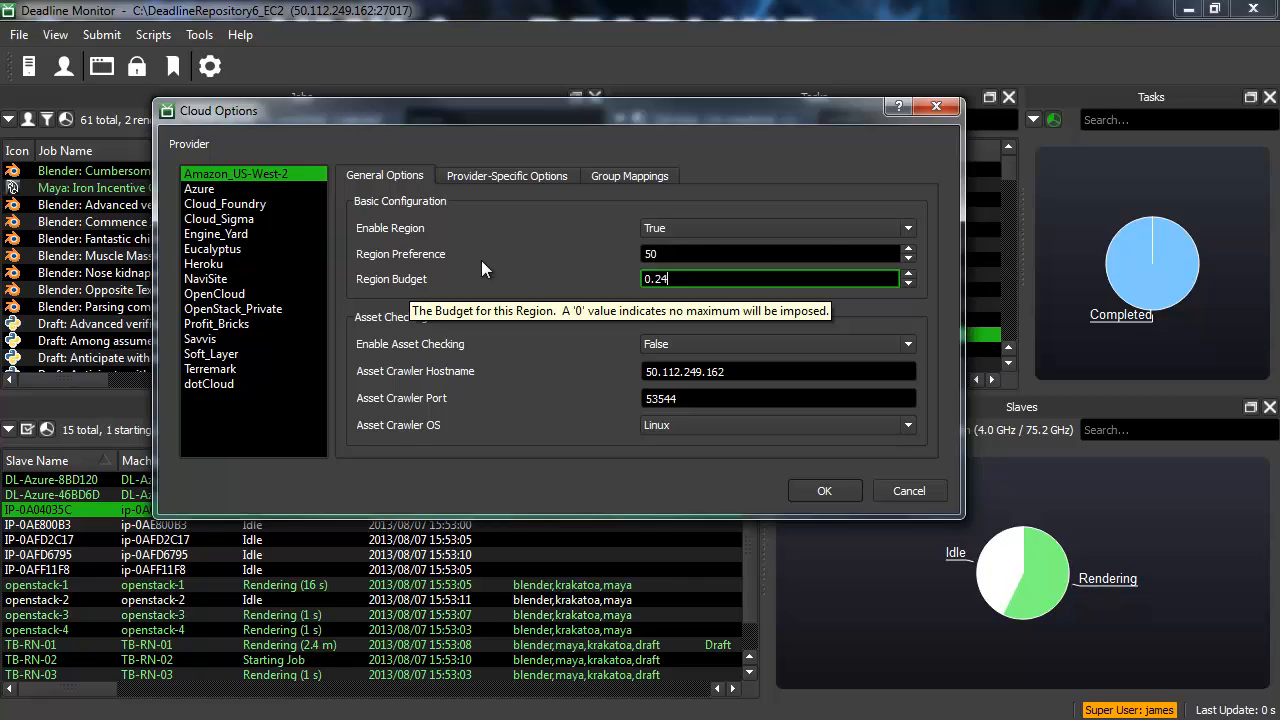
left_click(629, 176)
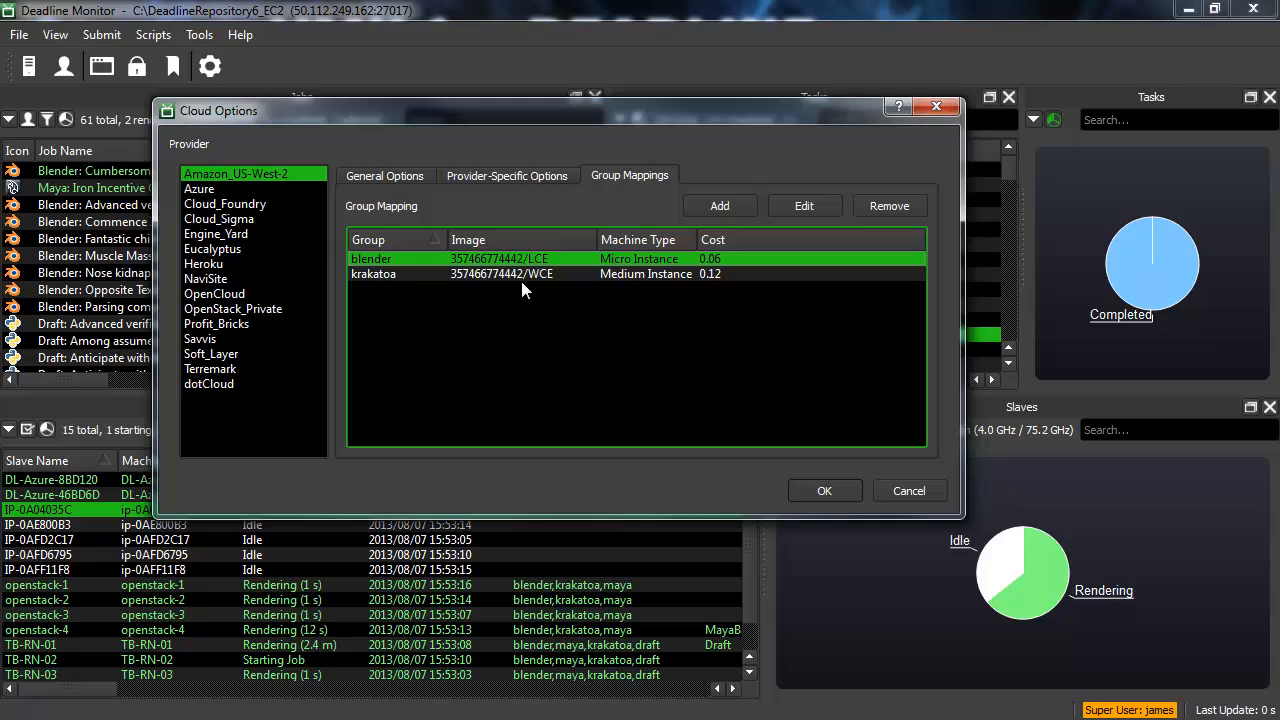
left_click(386, 175)
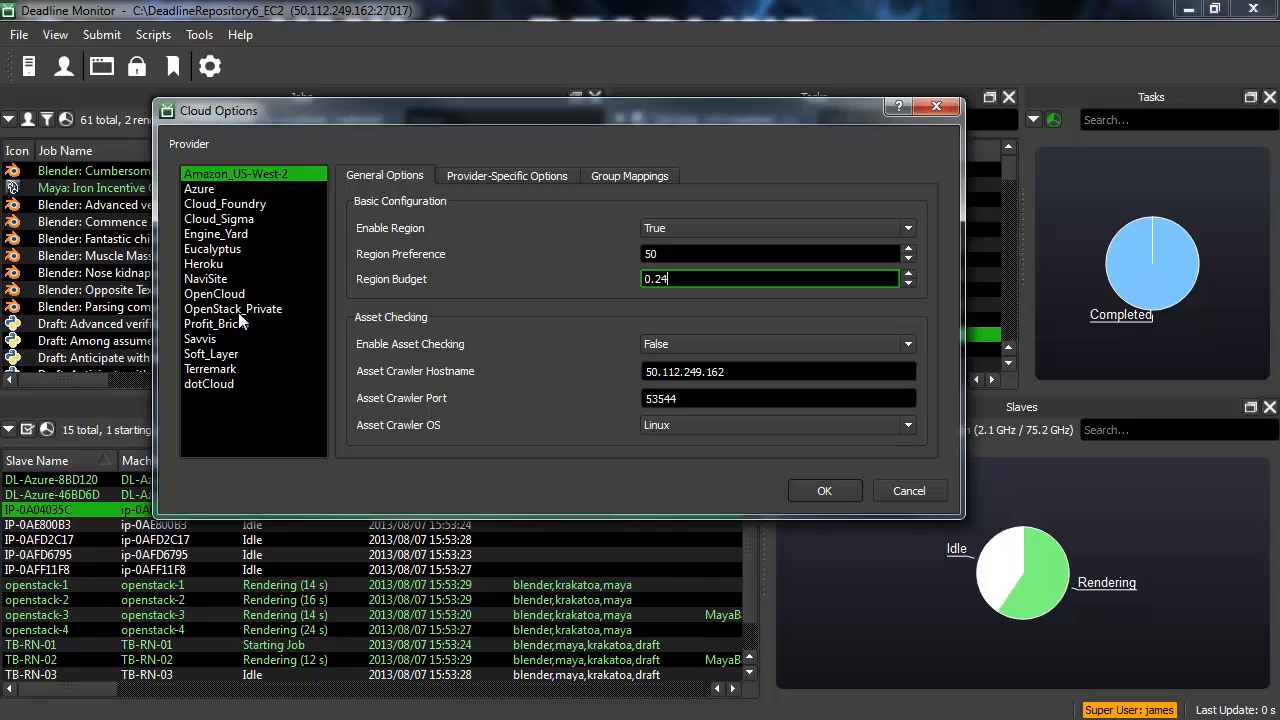
Review OpenStack_Private's general options and the machine types and costs of its blender, krakatoa and maya group mappings
left_click(282, 309)
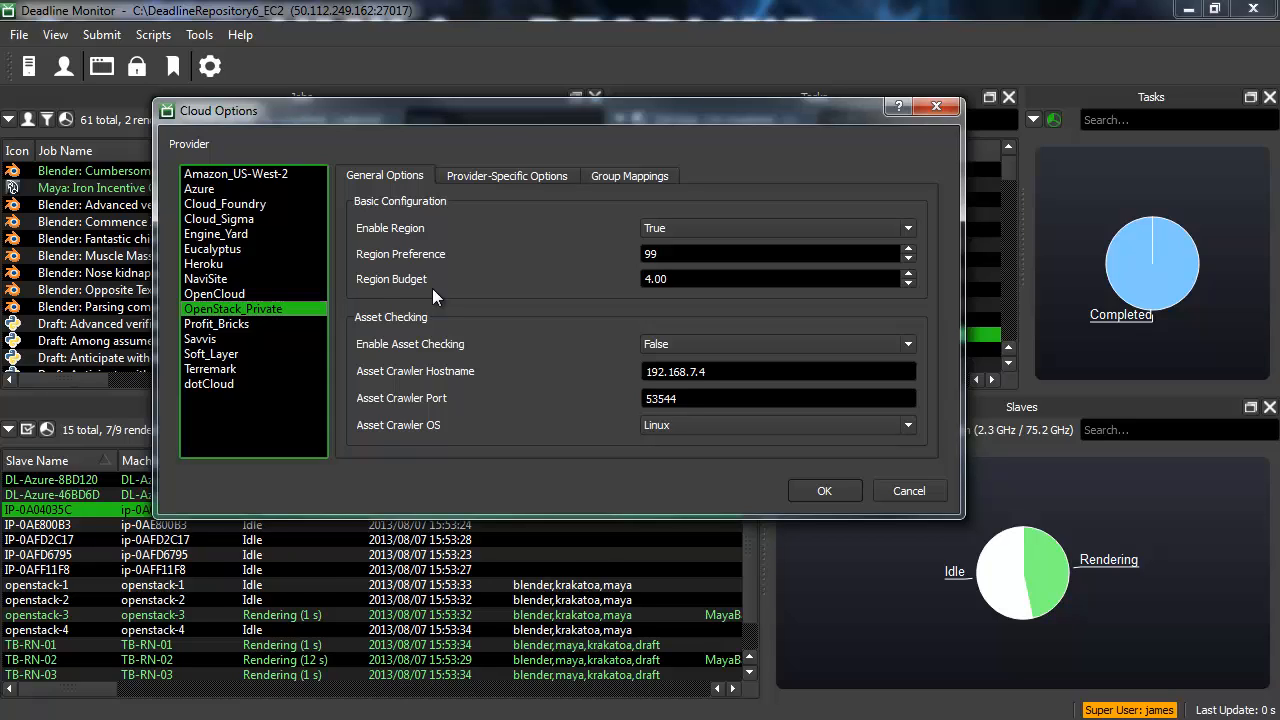
left_click(613, 172)
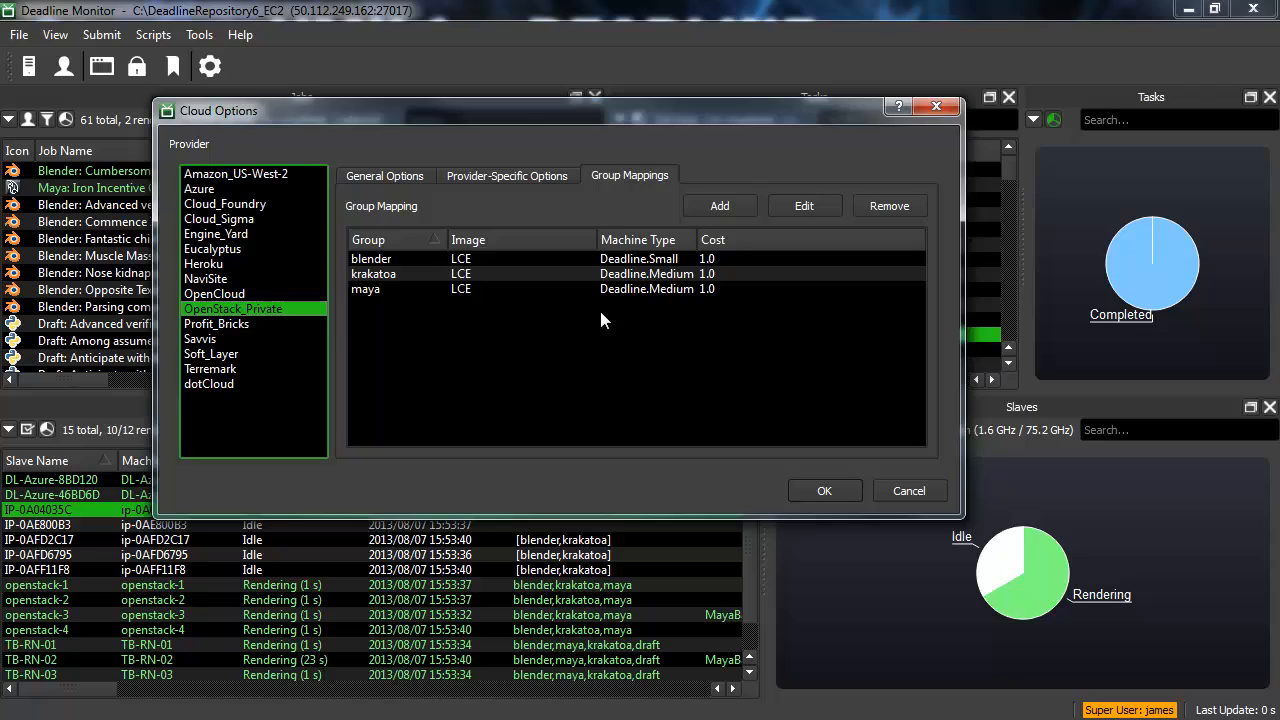
left_click_drag(697, 240, 717, 240)
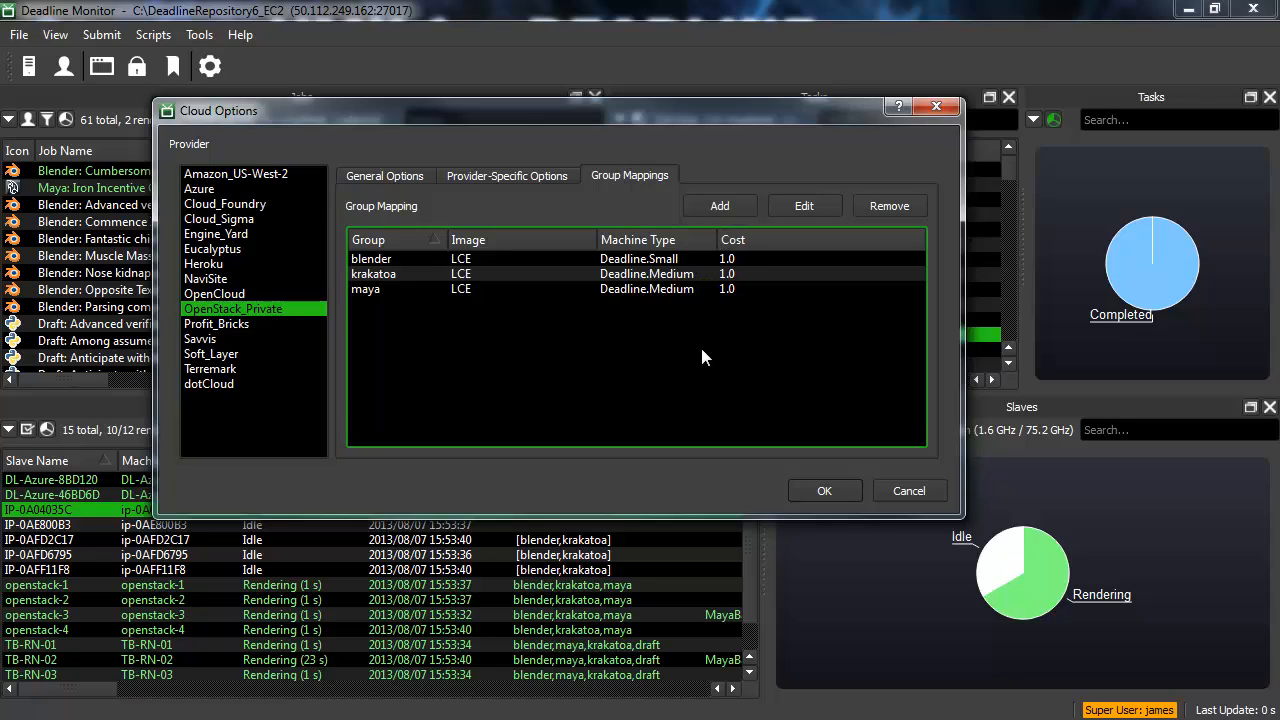
left_click(735, 260)
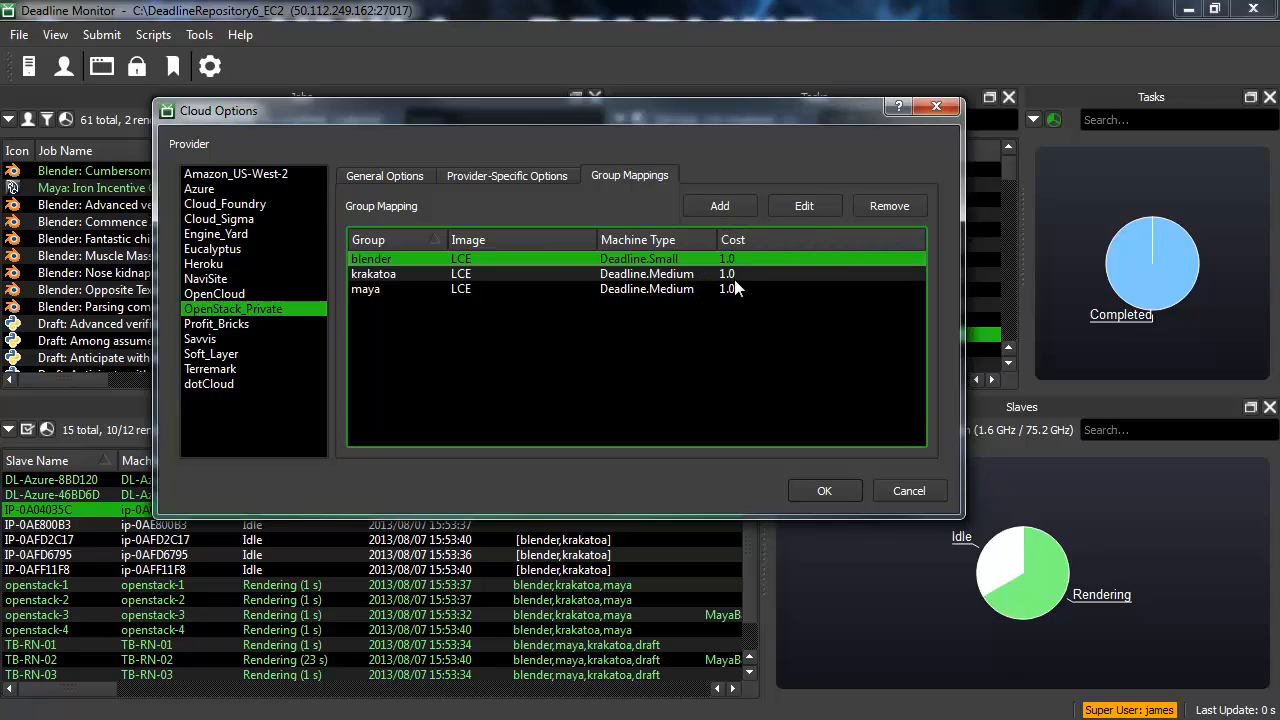
left_click(738, 275)
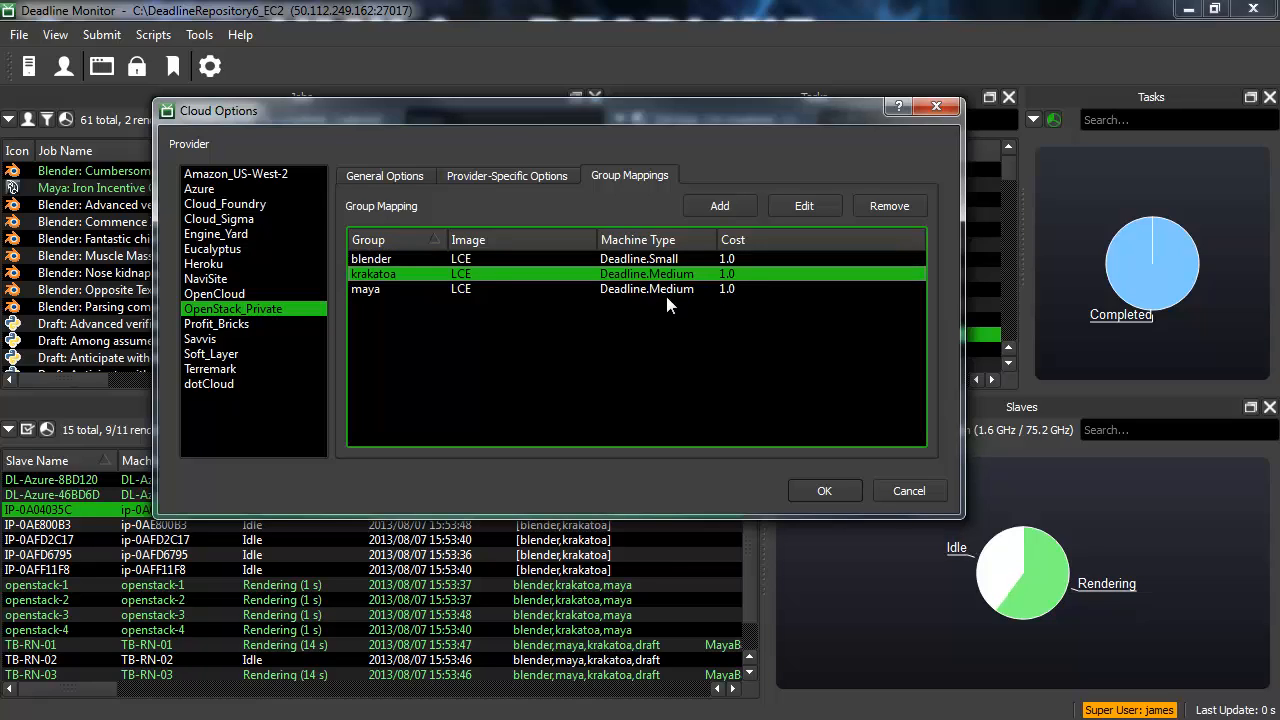
left_click(374, 288)
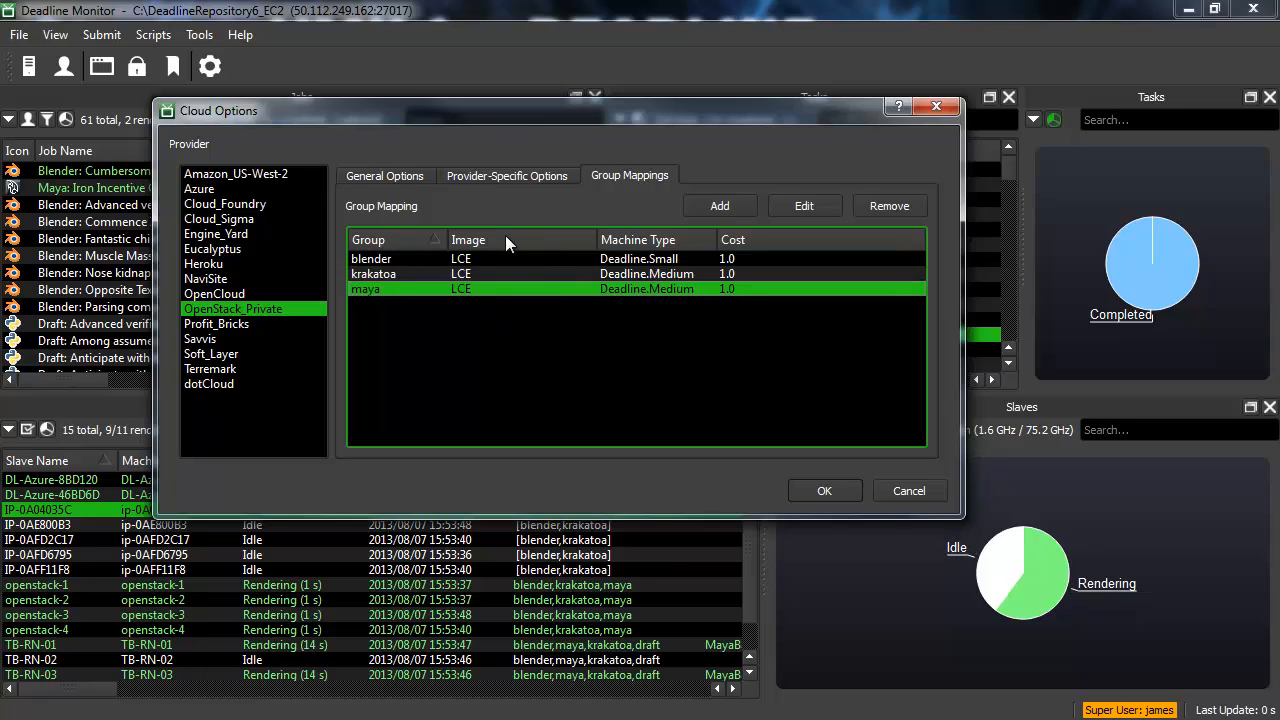
left_click(407, 178)
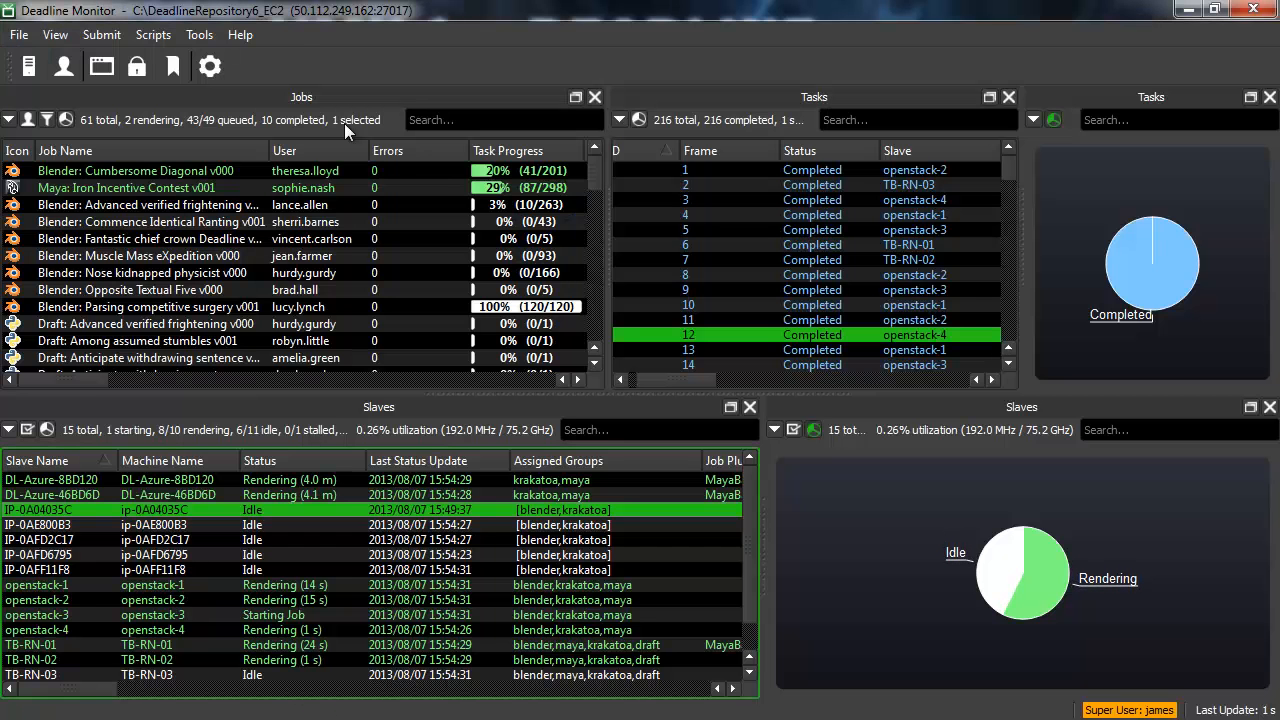
Reopen the VMX cloud provider configuration and view the general options of OpenStack_Private
left_click(197, 36)
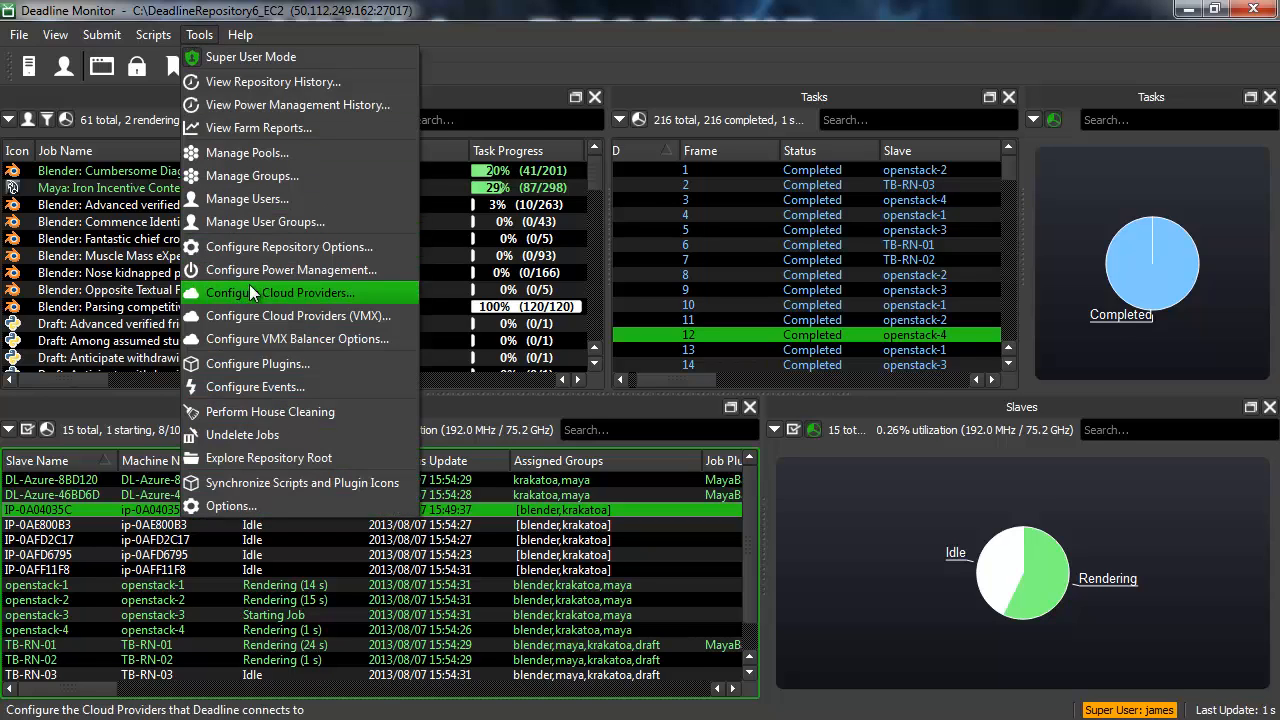
left_click(722, 480)
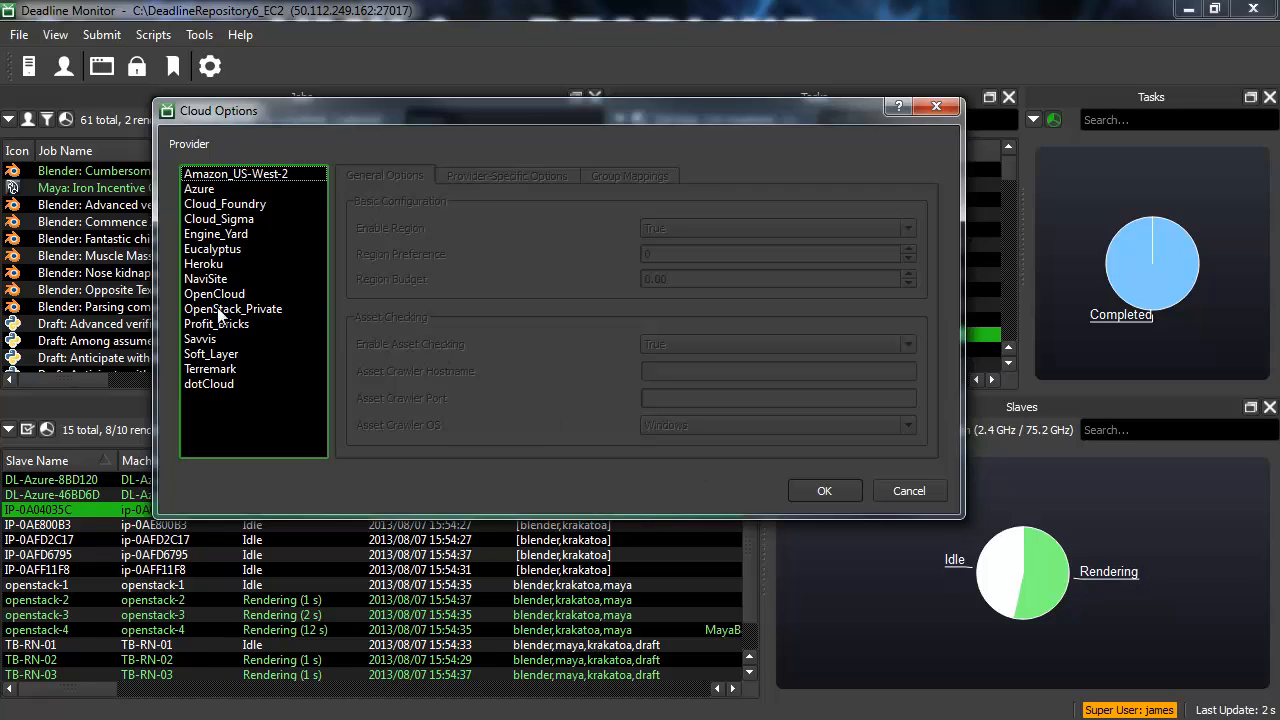
left_click(222, 309)
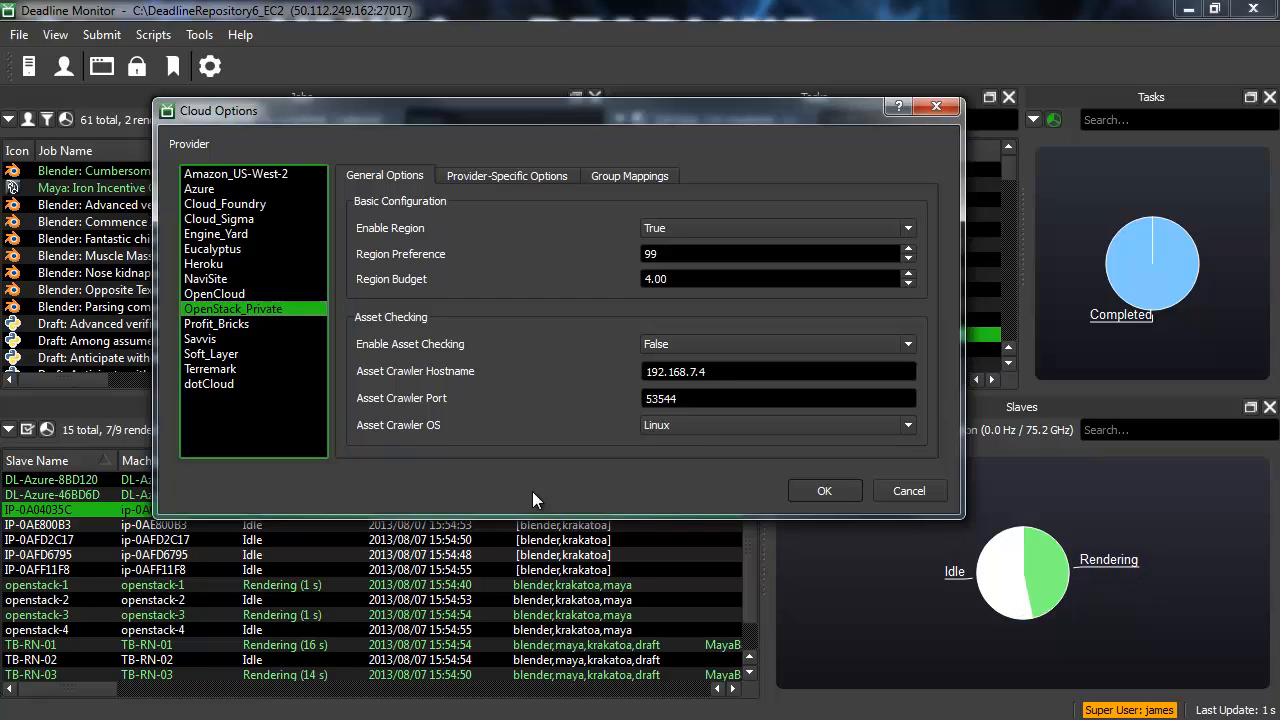
Set Enable Asset Checking to True for the Amazon_US-West-2 region and save the cloud options
left_click(249, 173)
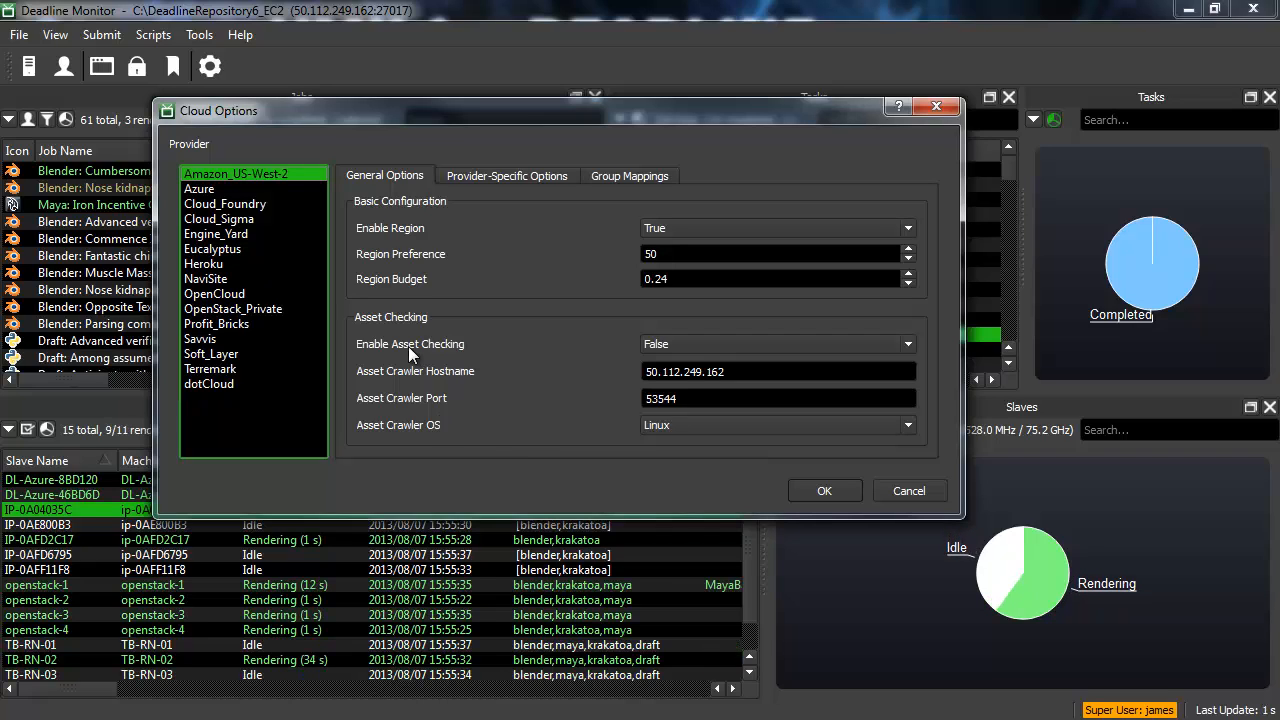
left_click(712, 346)
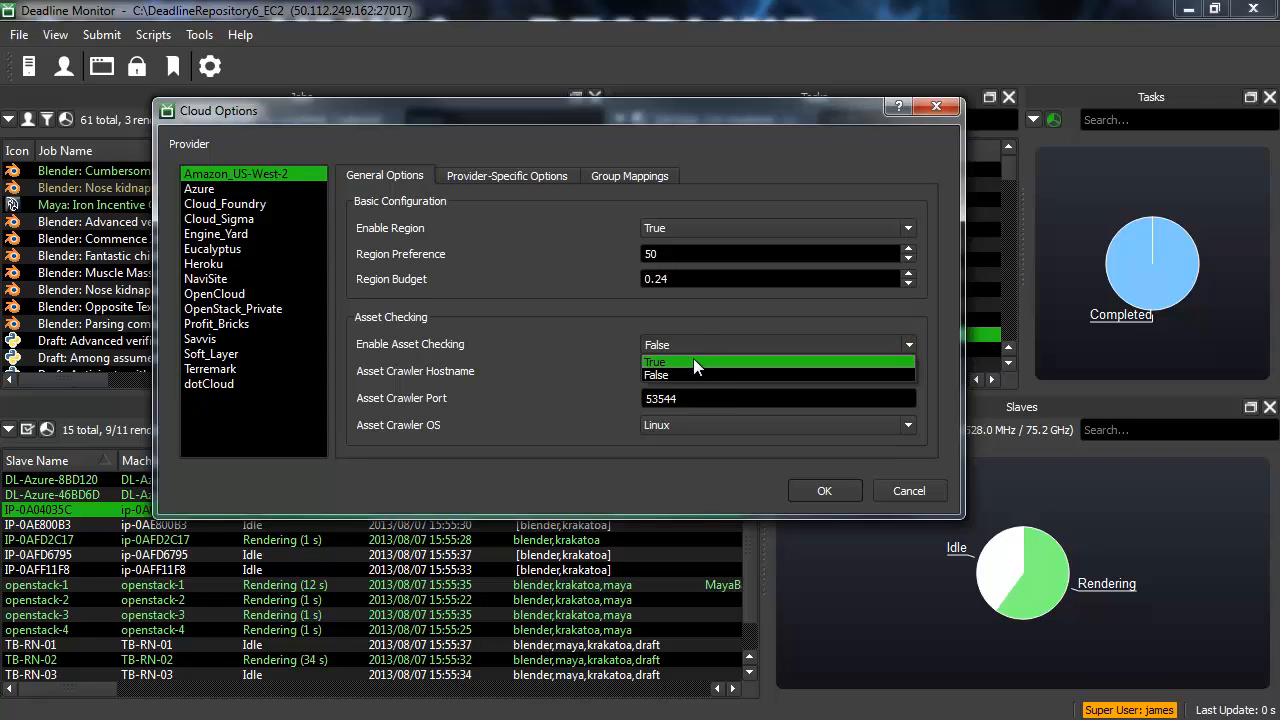
left_click(693, 361)
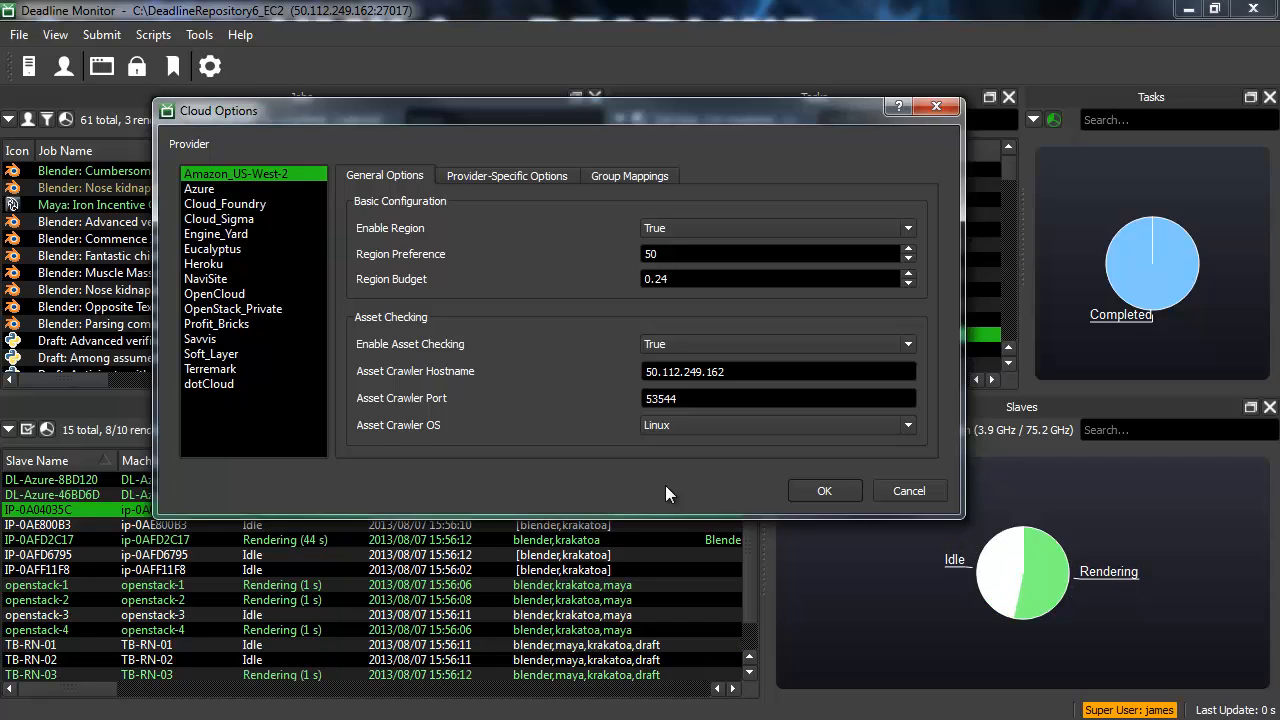
left_click(826, 489)
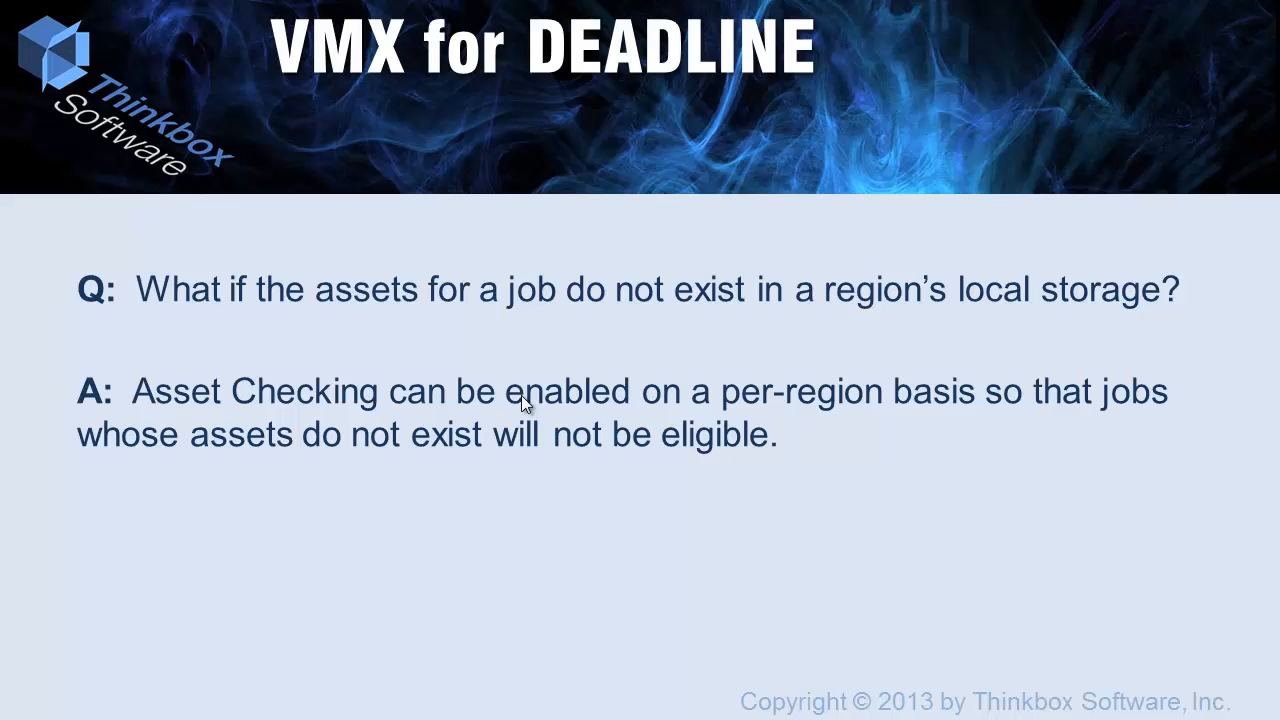
left_click(521, 395)
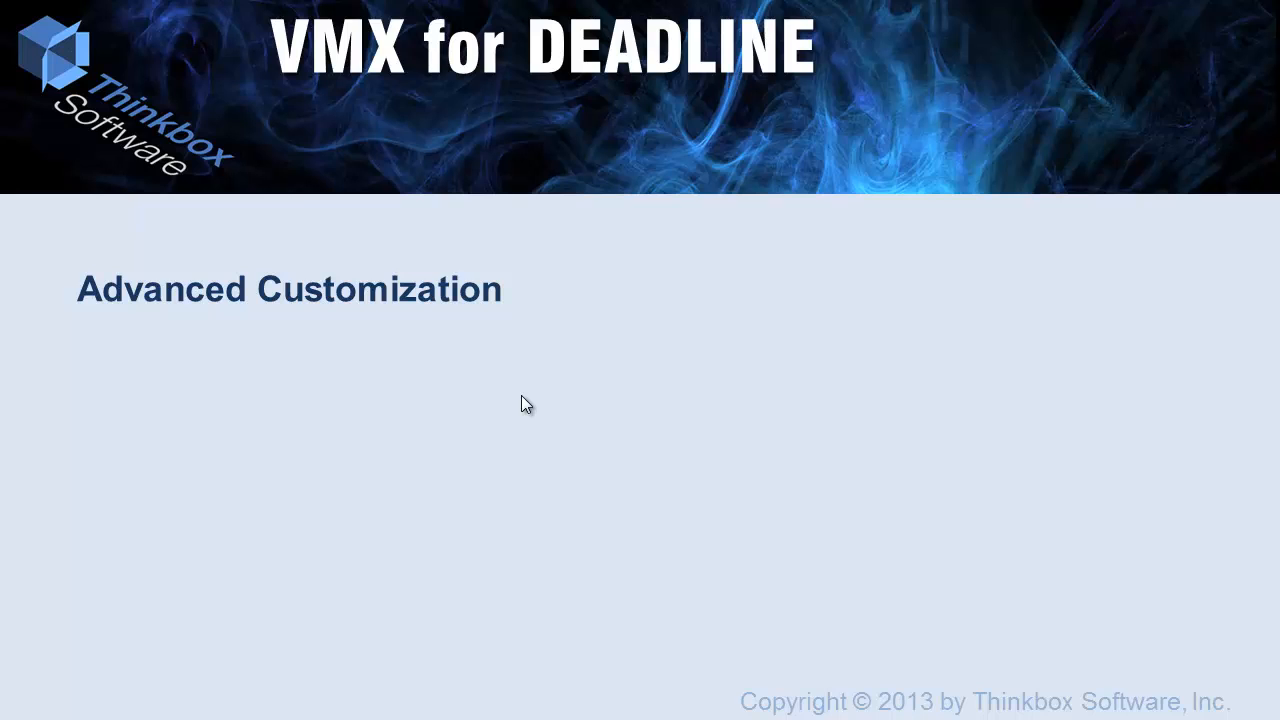
left_click(521, 396)
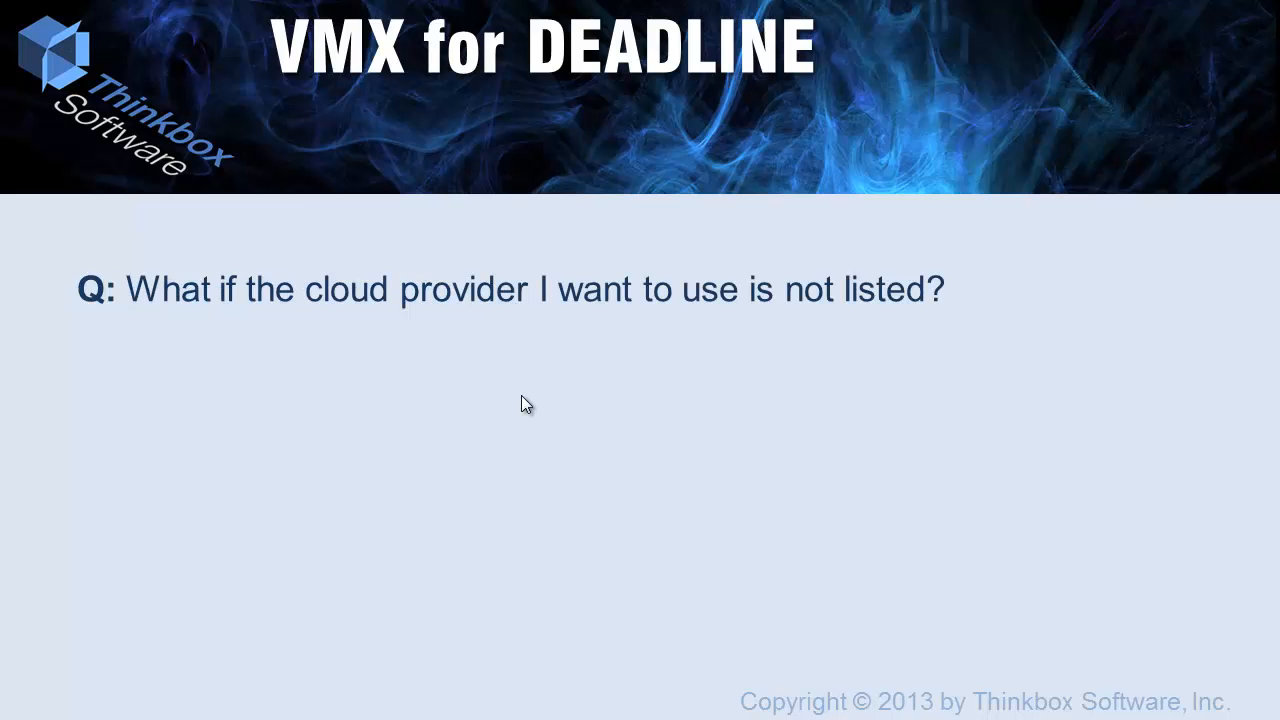